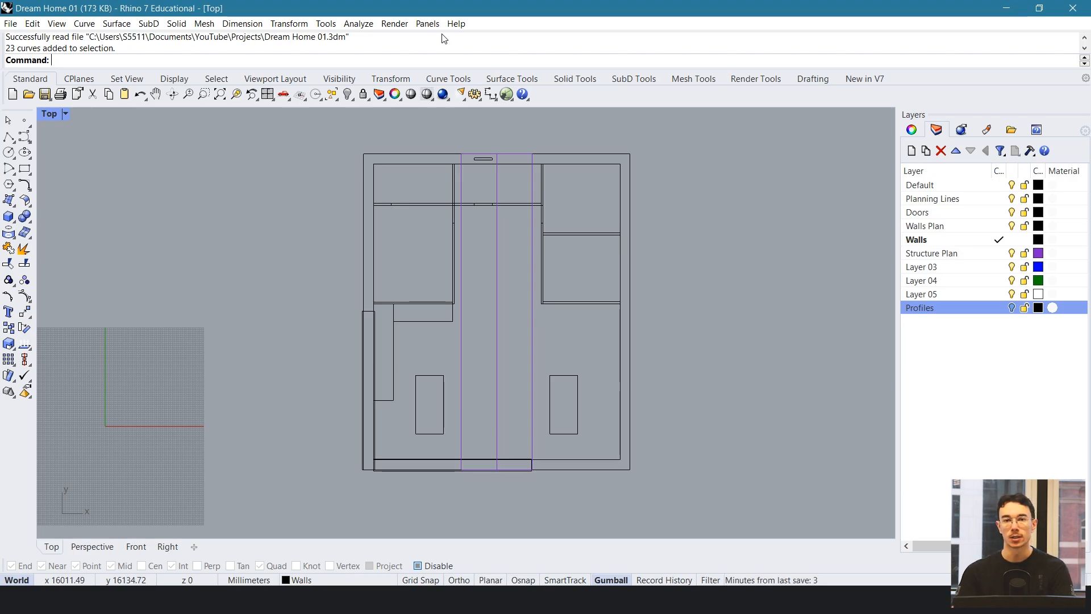
{"action": "scroll", "coordinate": [559, 333], "scroll_direction": "down", "scroll_amount": 1}
{"action": "scroll", "coordinate": [558, 333], "scroll_direction": "up", "scroll_amount": 2}
{"action": "scroll", "coordinate": [557, 324], "scroll_direction": "down", "scroll_amount": 1}
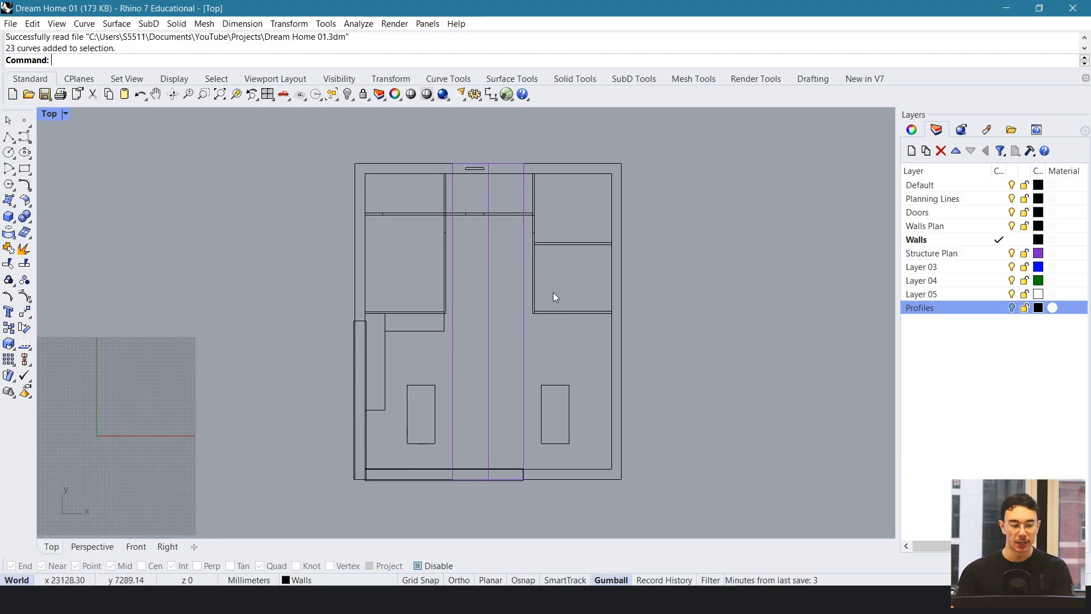
{"action": "scroll", "coordinate": [542, 227], "scroll_direction": "down", "scroll_amount": 1}
{"action": "scroll", "coordinate": [523, 329], "scroll_direction": "up", "scroll_amount": 1}
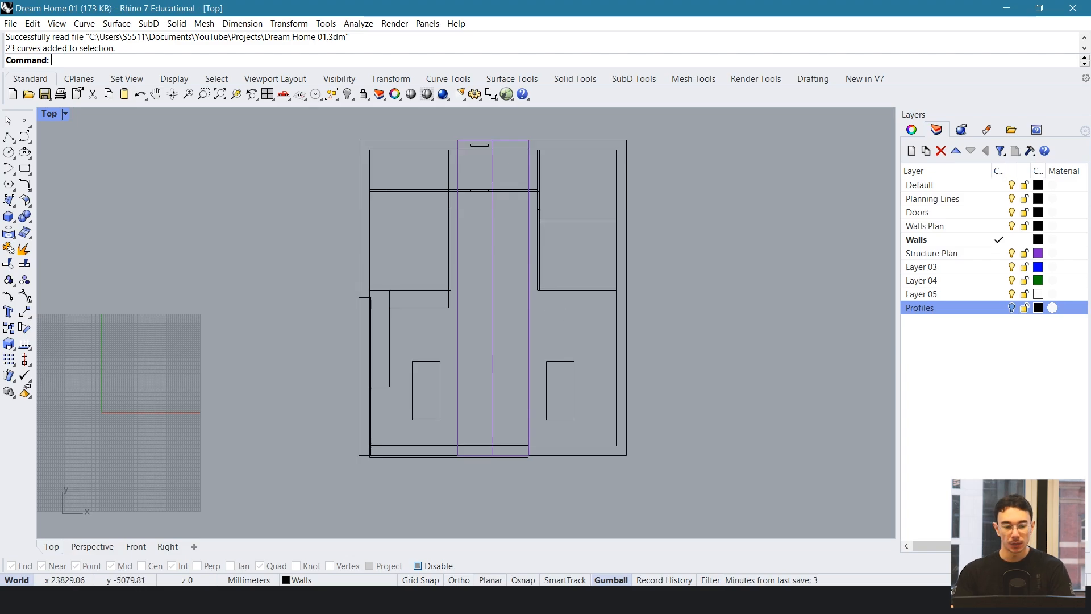
- Start a rectangle and turn on object snapping for tracing the interior walls of the floor plan
{"action": "scroll", "coordinate": [582, 257], "scroll_direction": "up", "scroll_amount": 3}
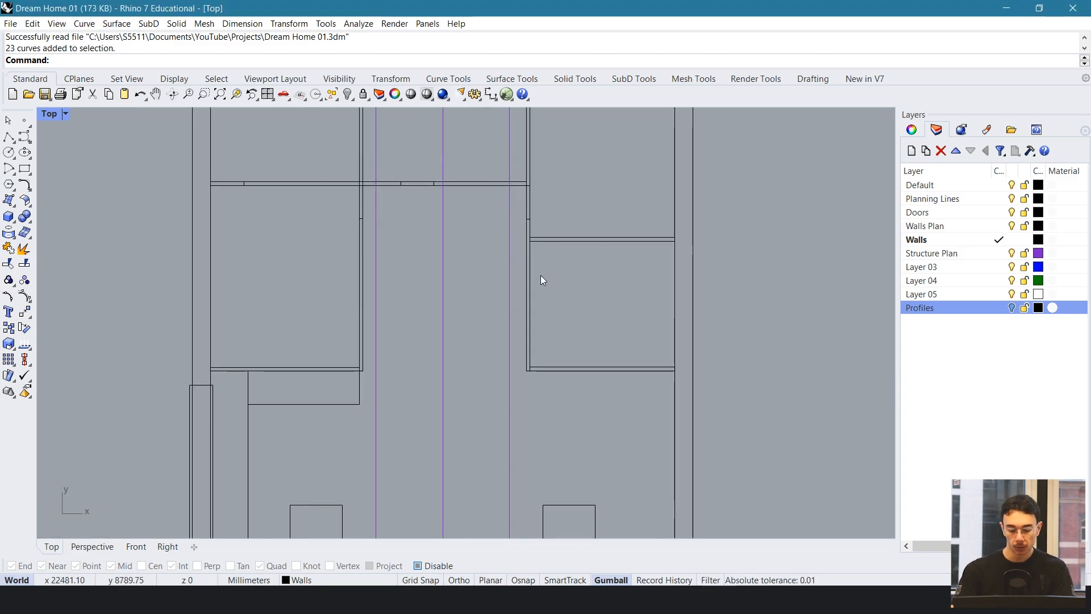
{"action": "left_click", "coordinate": [24, 169]}
{"action": "scroll", "coordinate": [653, 378], "scroll_direction": "up", "scroll_amount": 3}
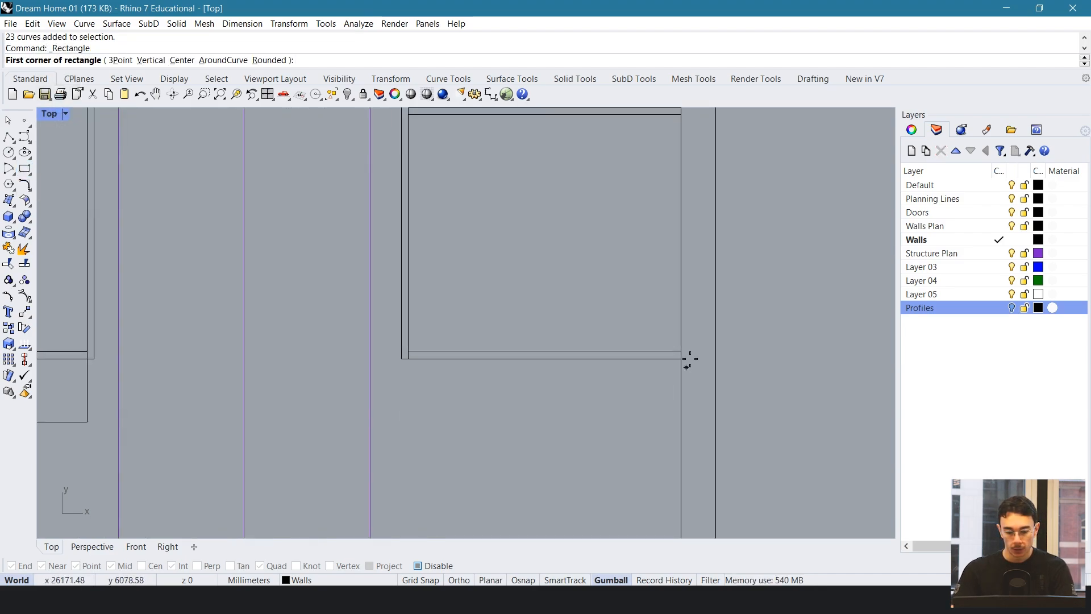
{"action": "left_click", "coordinate": [515, 581]}
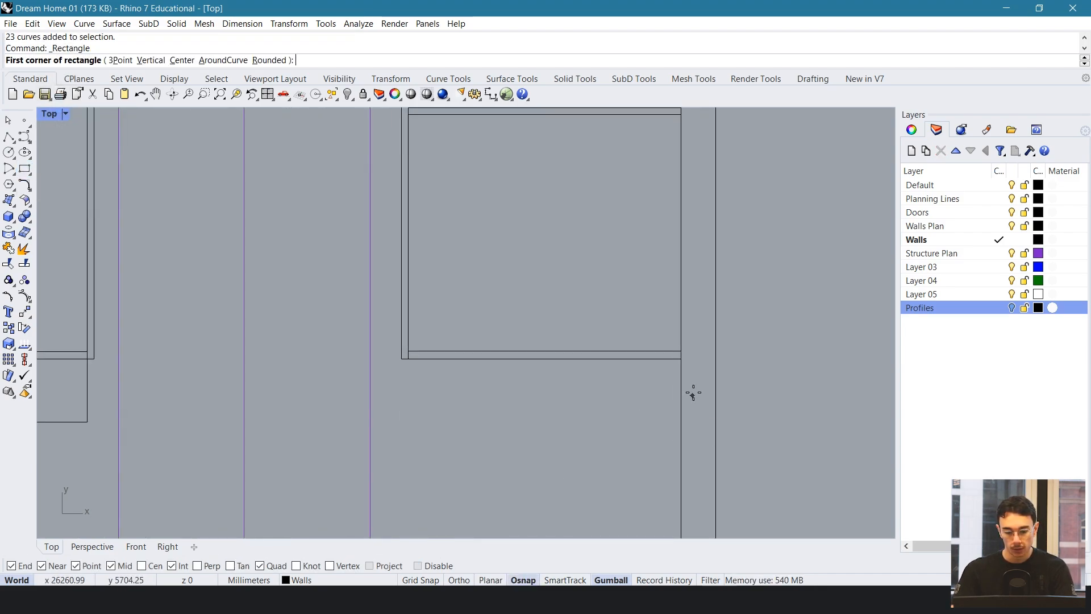
- Try tracing the lower partition wall of the eastern room with a corner-to-corner rectangle, and undo it
{"action": "left_click", "coordinate": [682, 358]}
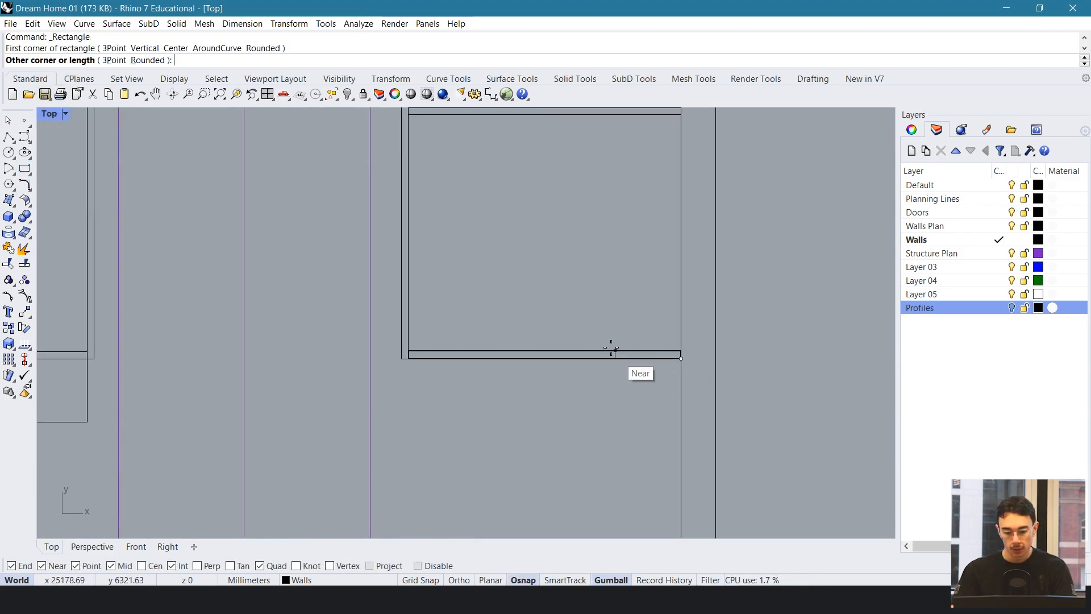
{"action": "left_click", "coordinate": [408, 351]}
{"action": "key", "text": "ctrl+z"}
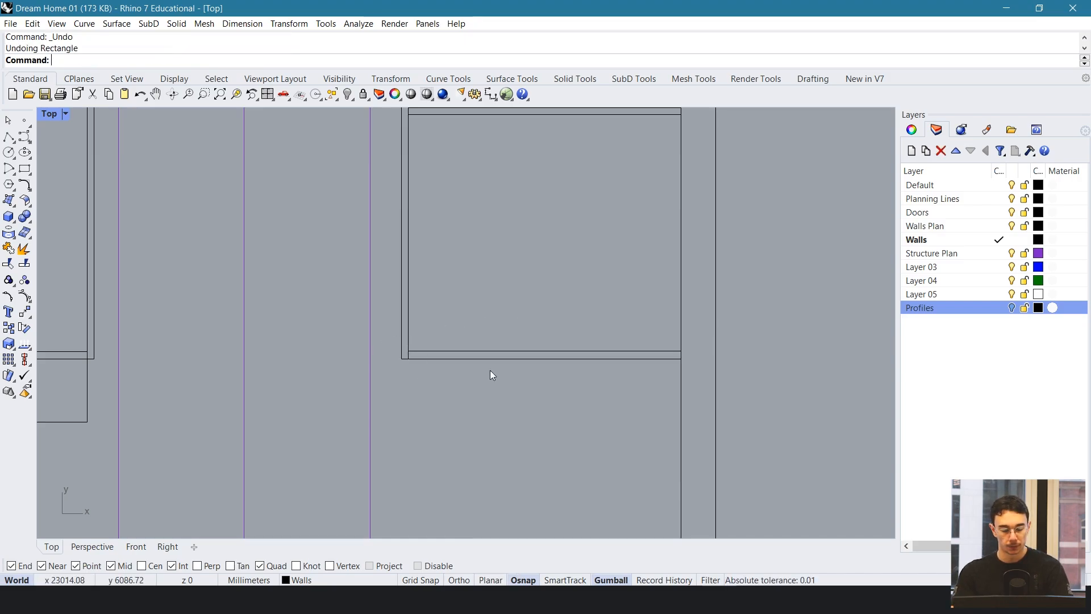
- Draw a vertical, 100 mm wide rectangle in the empty area beside the floor plan and select it
{"action": "scroll", "coordinate": [573, 291], "scroll_direction": "down", "scroll_amount": 8}
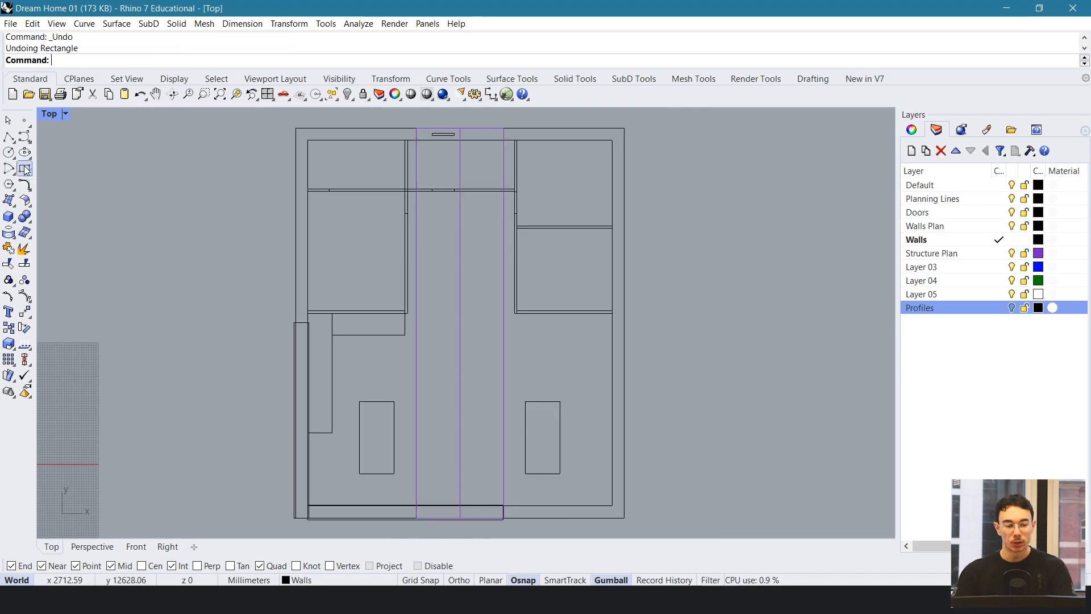
{"action": "left_click", "coordinate": [26, 169]}
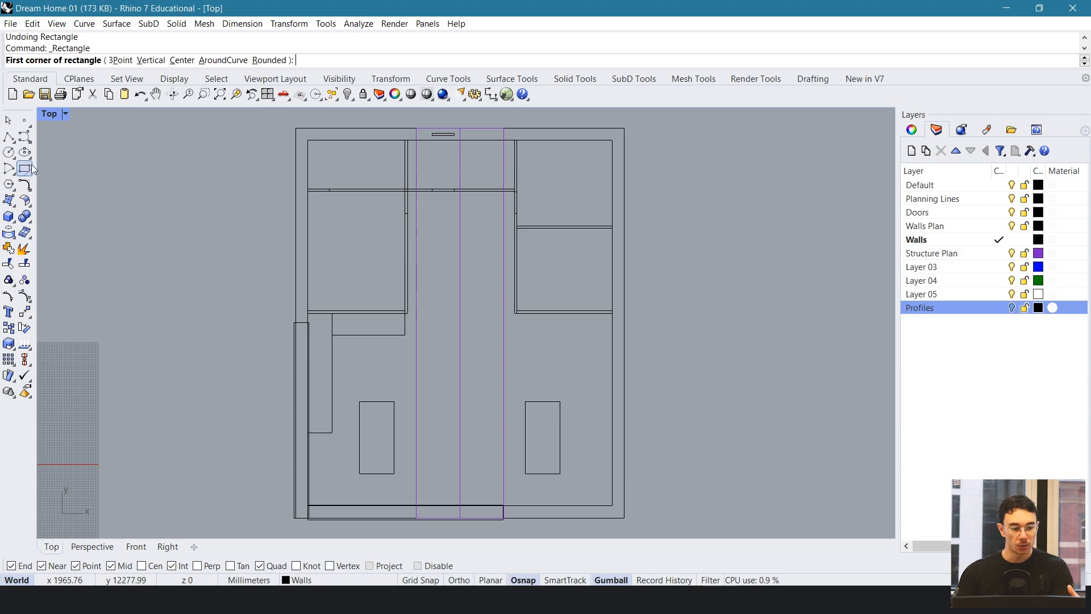
{"action": "scroll", "coordinate": [445, 282], "scroll_direction": "up", "scroll_amount": 6}
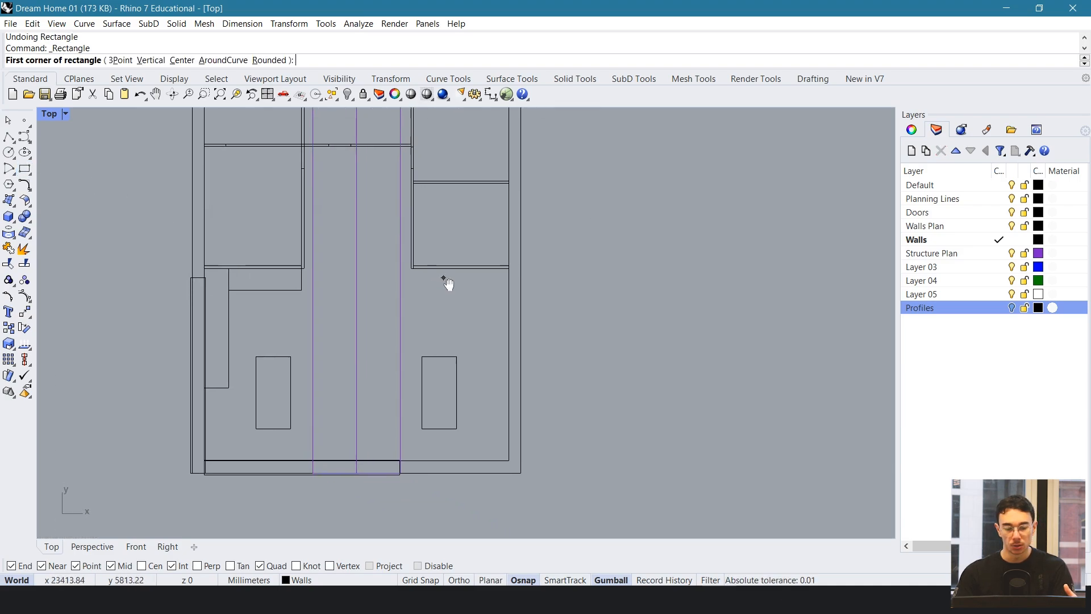
{"action": "left_click", "coordinate": [561, 355]}
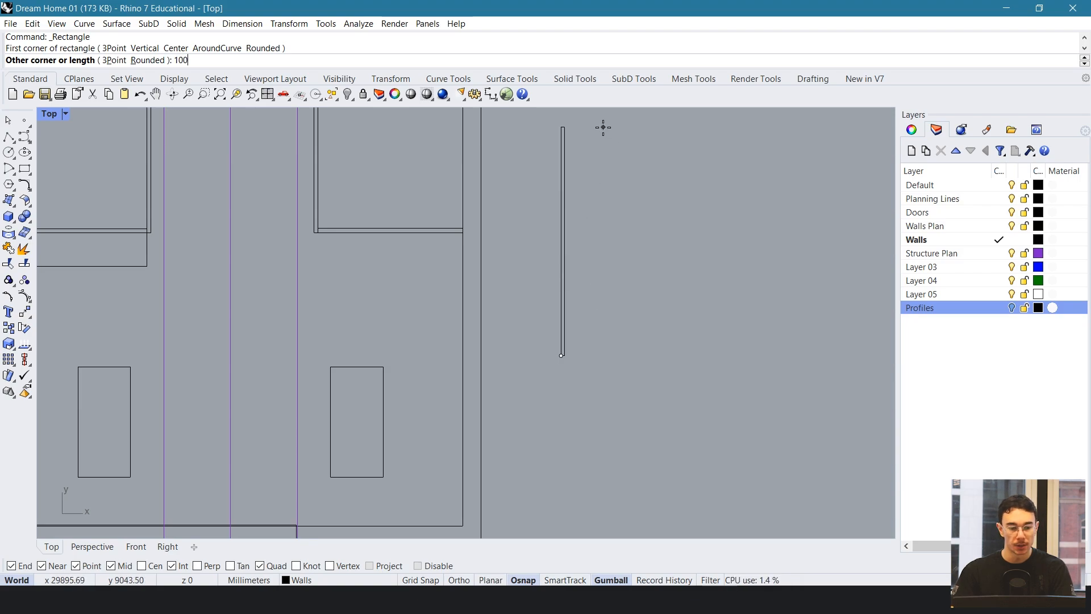
{"action": "left_click", "coordinate": [600, 161]}
{"action": "left_click", "coordinate": [565, 203]}
{"action": "right_click_drag", "start_coordinate": [590, 231], "coordinate": [562, 287]}
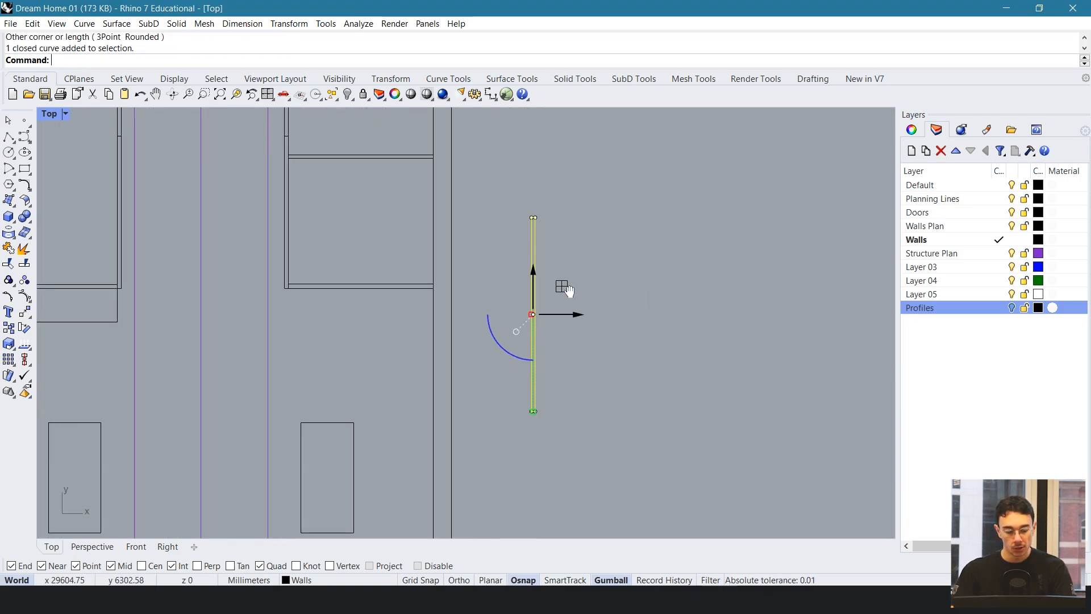
- Duplicate the thin rectangle, rotate the copy to horizontal, and move its end corner onto the vertical one's upper corner
{"action": "left_click_drag", "start_coordinate": [560, 286], "coordinate": [740, 220], "text": "alt"}
{"action": "left_click_drag", "start_coordinate": [681, 281], "coordinate": [738, 279]}
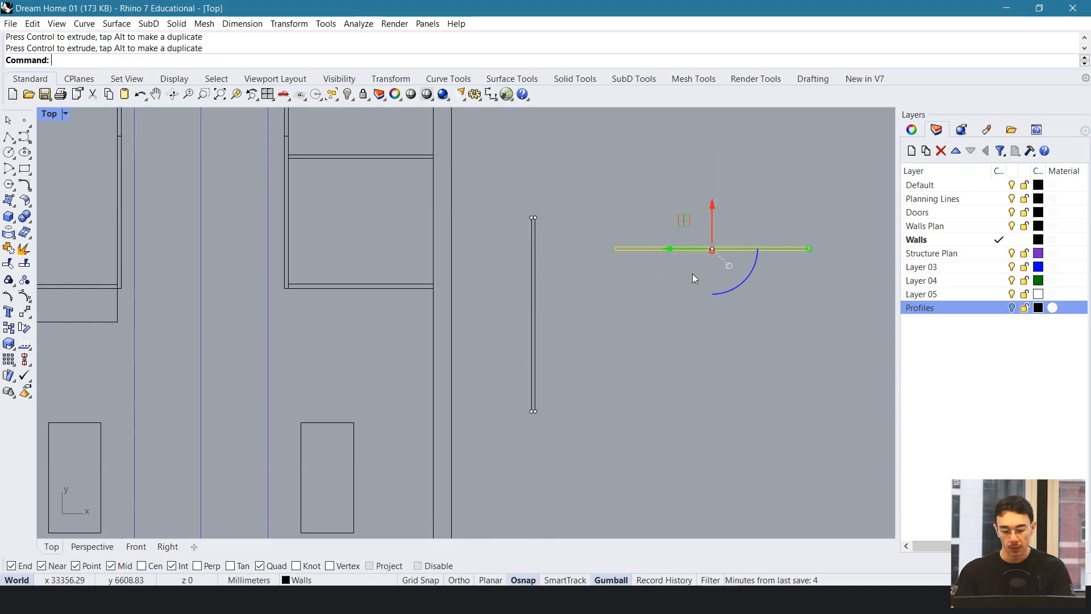
{"action": "type", "text": "Move"}
{"action": "key", "text": "Return"}
{"action": "left_click", "coordinate": [615, 248]}
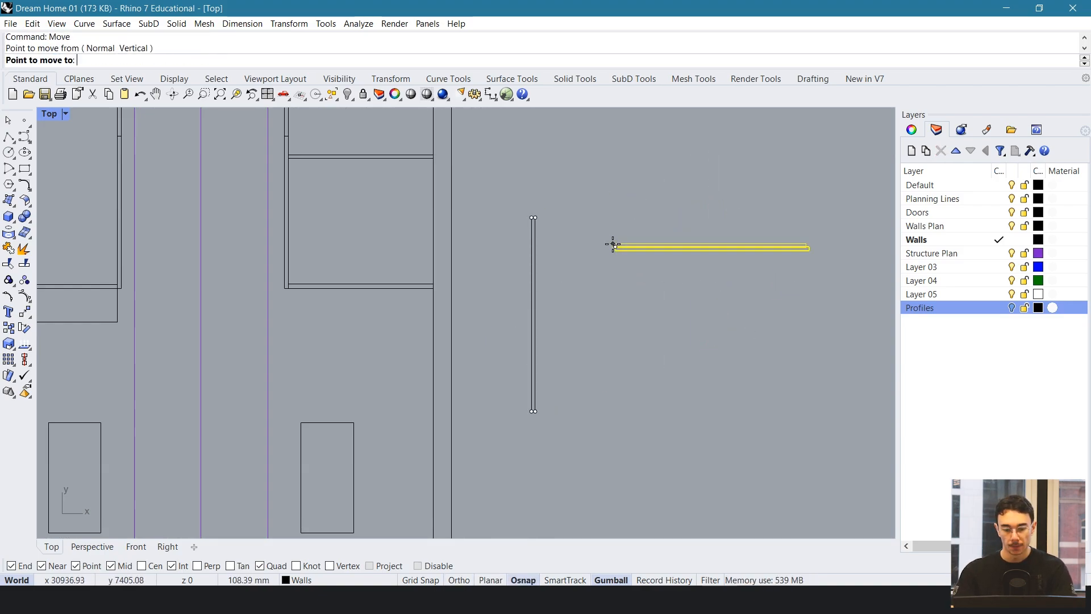
{"action": "scroll", "coordinate": [554, 228], "scroll_direction": "up", "scroll_amount": 3}
{"action": "left_click", "coordinate": [531, 215]}
{"action": "key", "text": "Escape"}
{"action": "scroll", "coordinate": [577, 248], "scroll_direction": "down", "scroll_amount": 5}
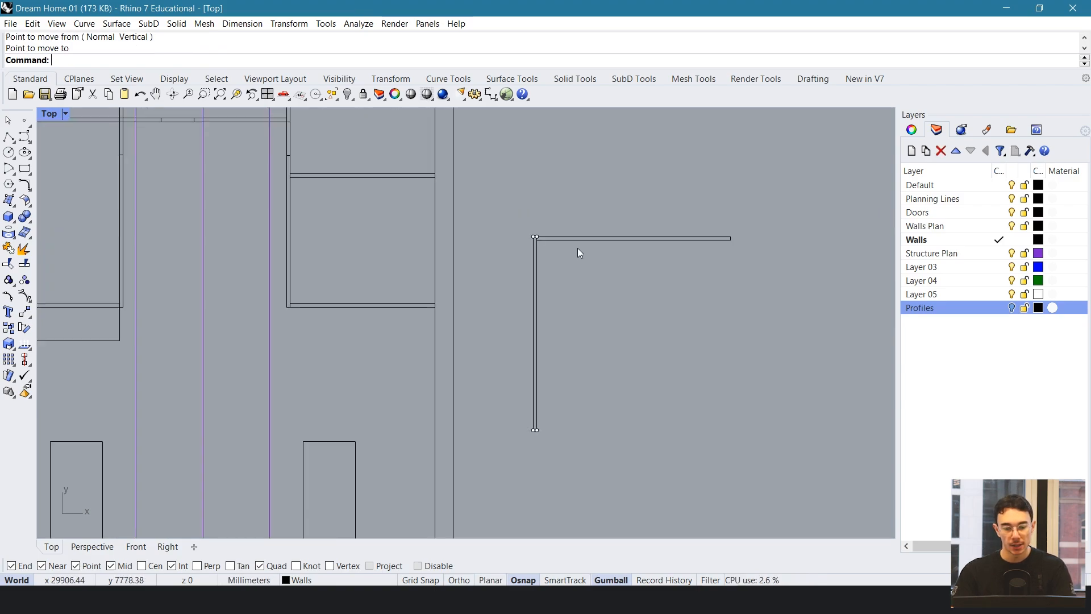
- Delete the two thin test rectangles beside the floor plan
{"action": "left_click_drag", "start_coordinate": [438, 336], "coordinate": [426, 347]}
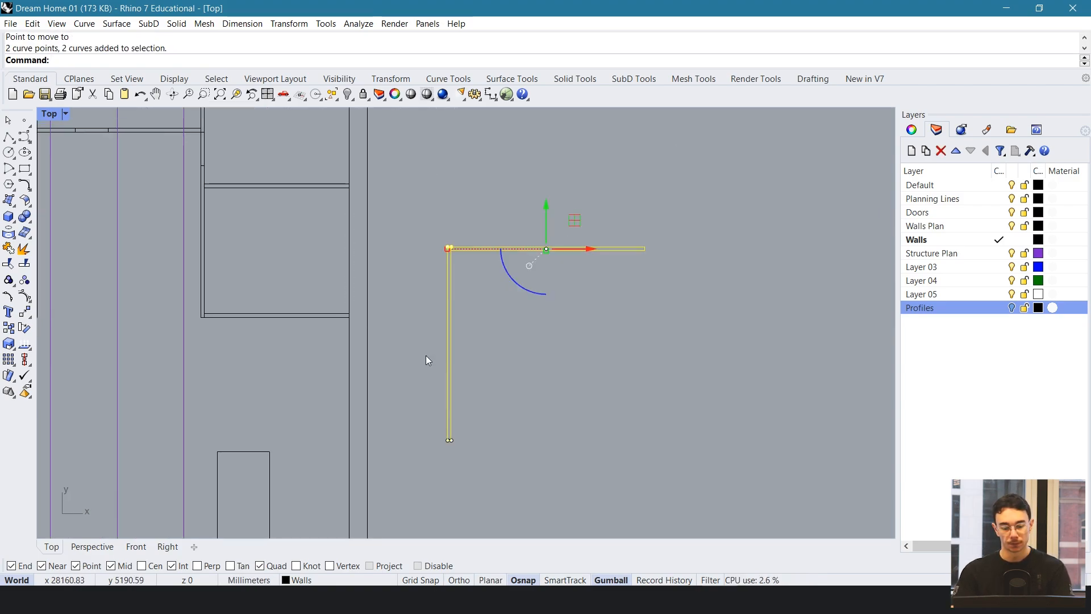
{"action": "key", "text": "Delete"}
{"action": "scroll", "coordinate": [435, 324], "scroll_direction": "down", "scroll_amount": 9}
{"action": "right_click_drag", "start_coordinate": [451, 281], "coordinate": [544, 289]}
{"action": "key", "text": "Delete"}
{"action": "scroll", "coordinate": [506, 339], "scroll_direction": "up", "scroll_amount": 2}
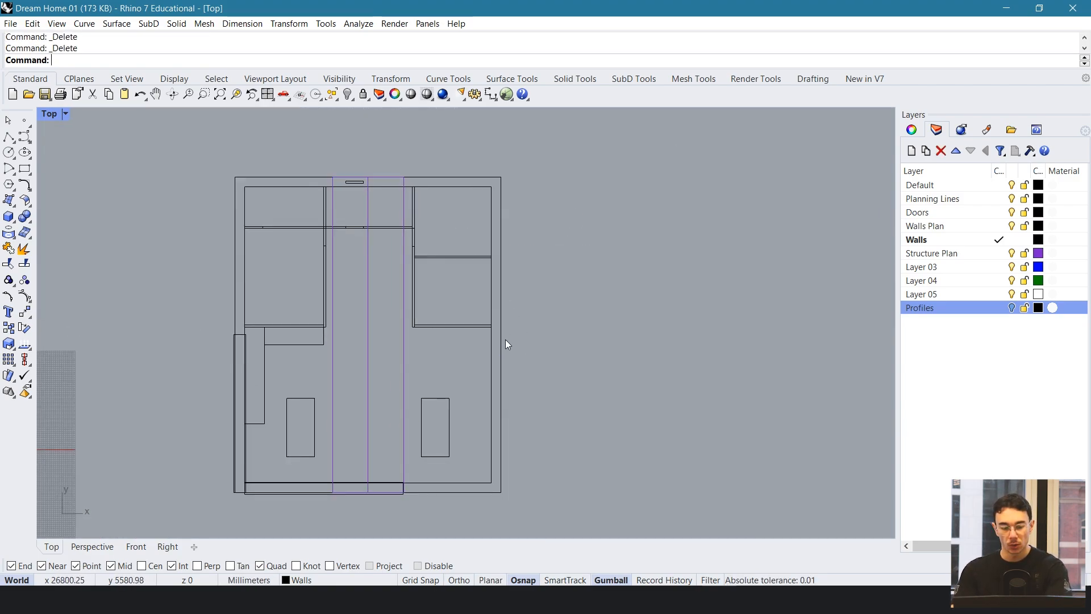
- Make Default the current layer and switch from the Top view to a maximized Perspective view
{"action": "right_click_drag", "start_coordinate": [506, 340], "coordinate": [568, 341]}
{"action": "left_click", "coordinate": [1000, 185]}
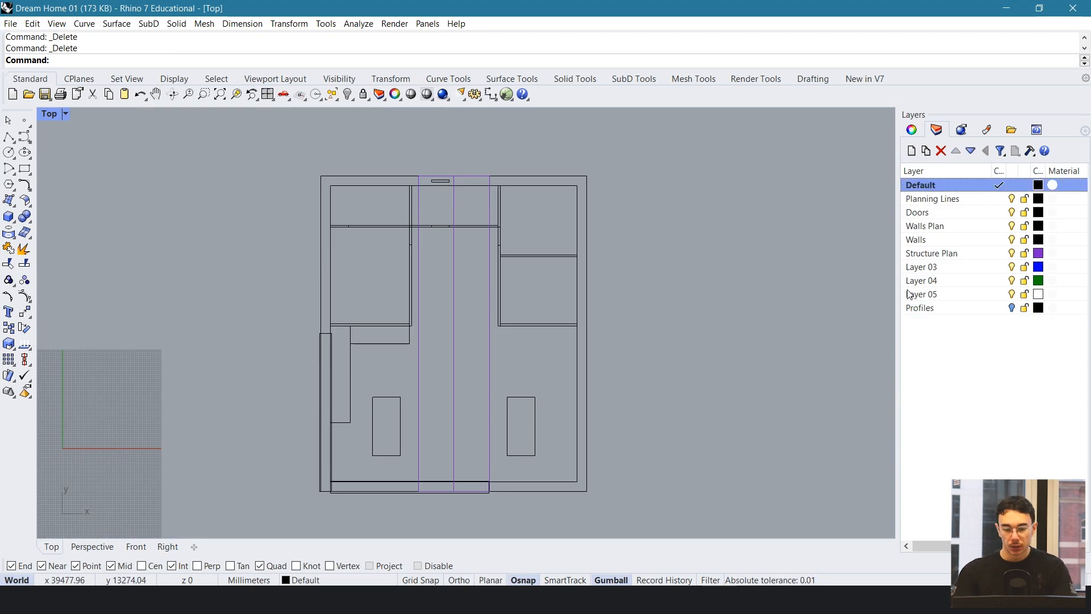
{"action": "double_click", "coordinate": [49, 117]}
{"action": "double_click", "coordinate": [493, 116]}
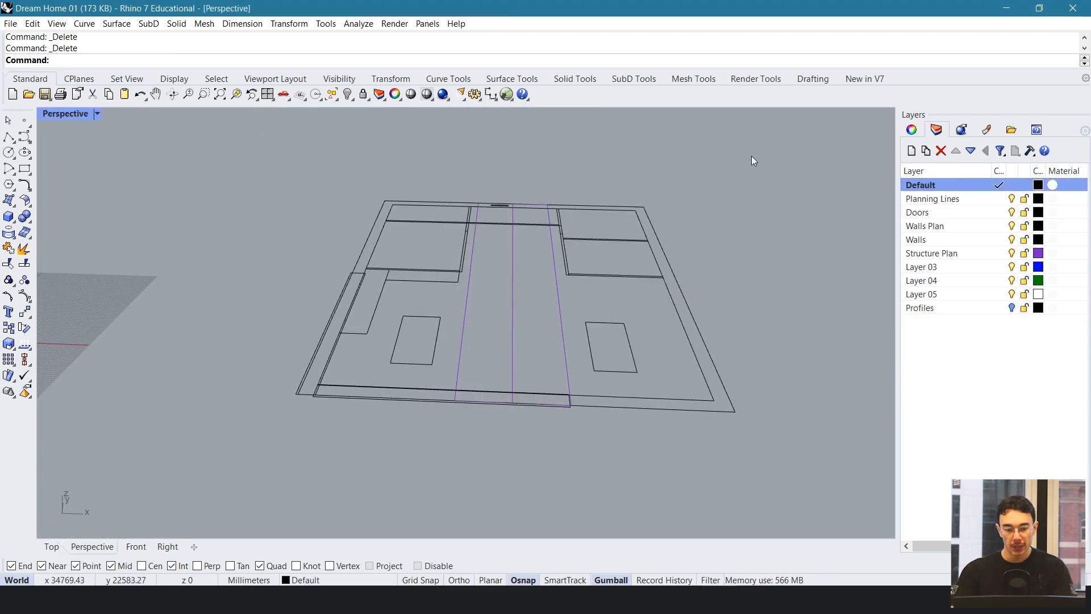
- Select all floor plan curves and change their layer to Planning Lines
{"action": "left_click_drag", "start_coordinate": [751, 158], "coordinate": [155, 469]}
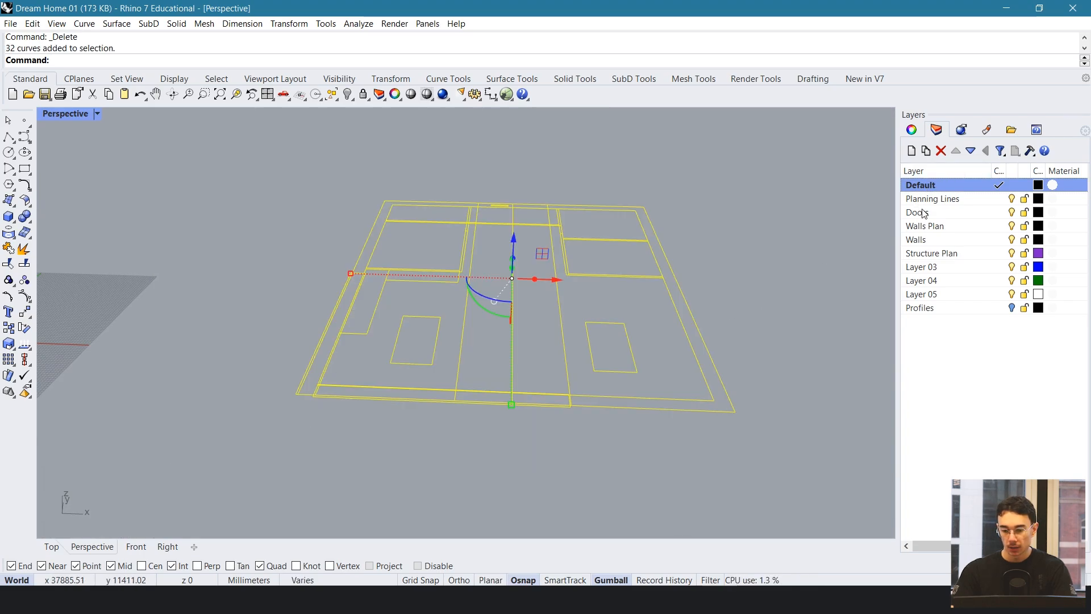
{"action": "left_click", "coordinate": [955, 200]}
{"action": "right_click", "coordinate": [988, 202]}
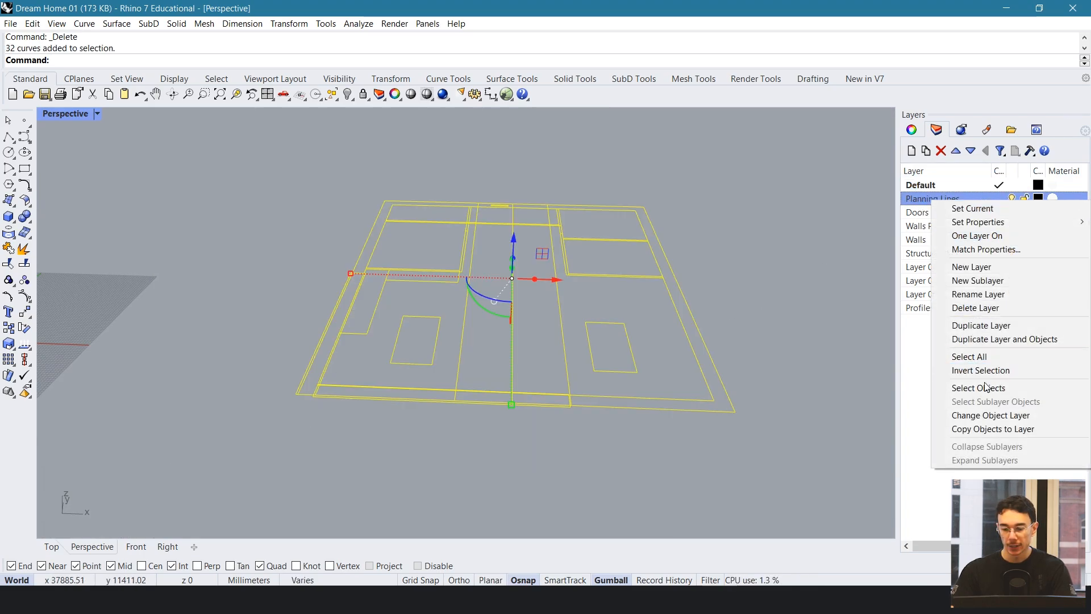
{"action": "left_click", "coordinate": [982, 417]}
- Set Walls as the current layer
{"action": "left_click", "coordinate": [1000, 199]}
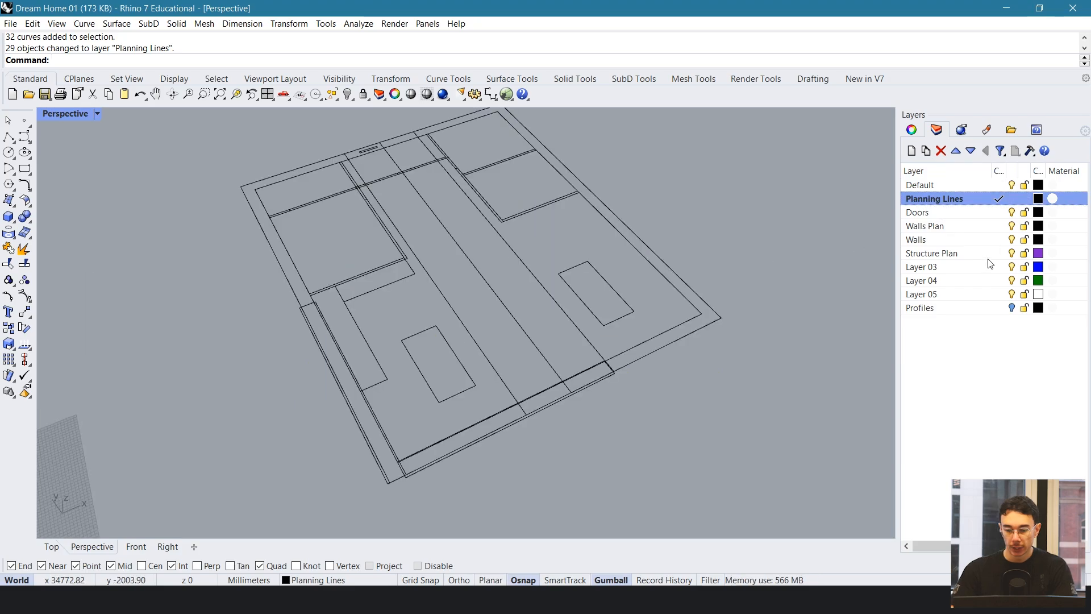
{"action": "left_click", "coordinate": [1012, 242]}
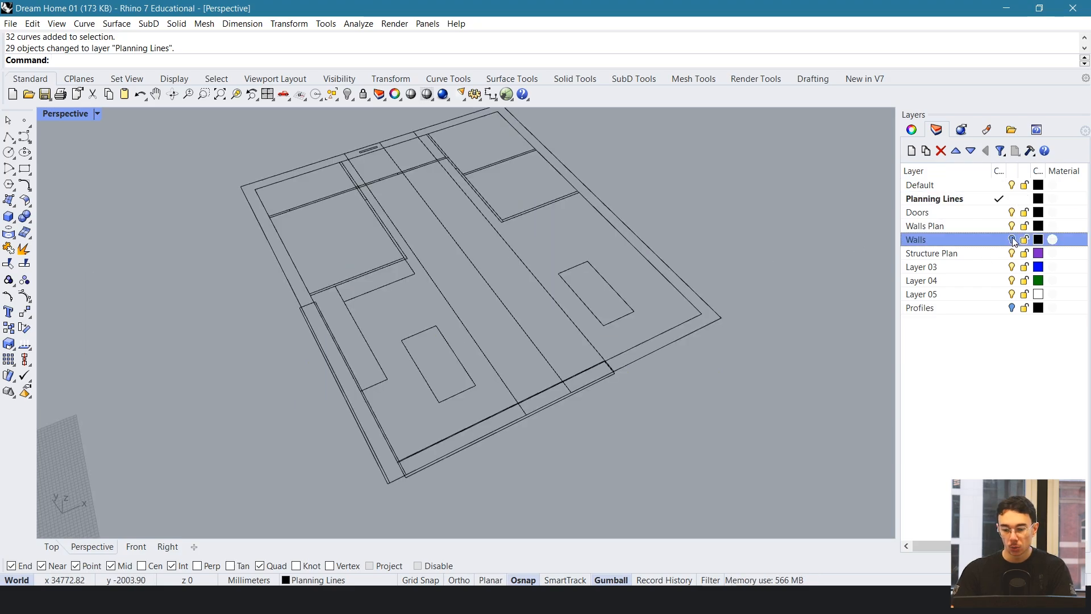
{"action": "left_click", "coordinate": [1002, 241]}
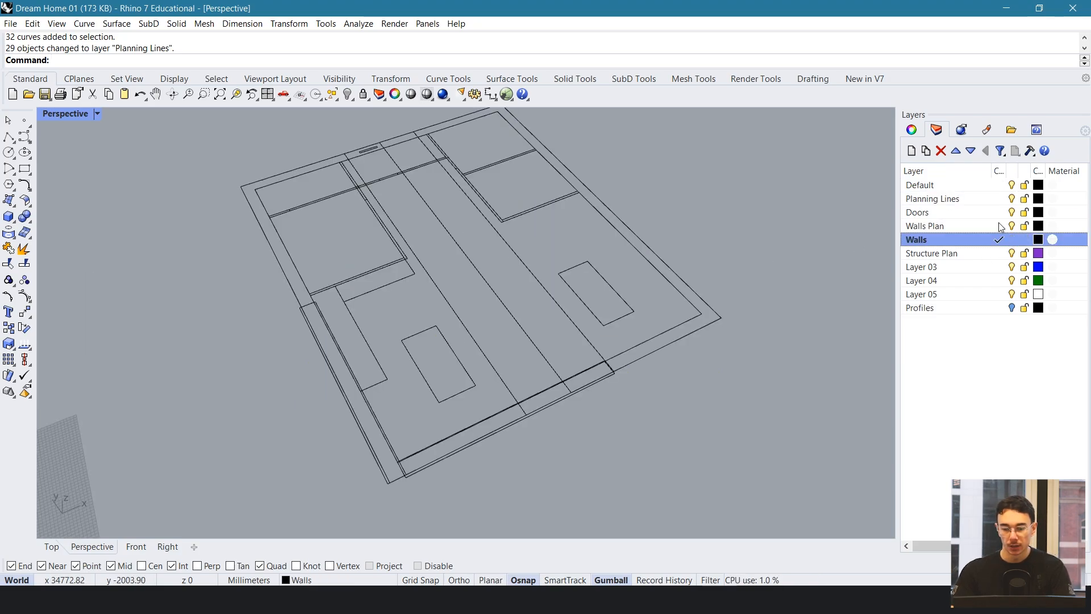
- Extrude the closed outline of the eastern room's lower partition wall into a 2800 mm high solid with ExtrudeCrv
{"action": "right_click_drag", "start_coordinate": [557, 302], "coordinate": [363, 223]}
{"action": "scroll", "coordinate": [707, 265], "scroll_direction": "up", "scroll_amount": 3}
{"action": "right_click_drag", "start_coordinate": [707, 264], "coordinate": [574, 291]}
{"action": "left_click", "coordinate": [465, 326]}
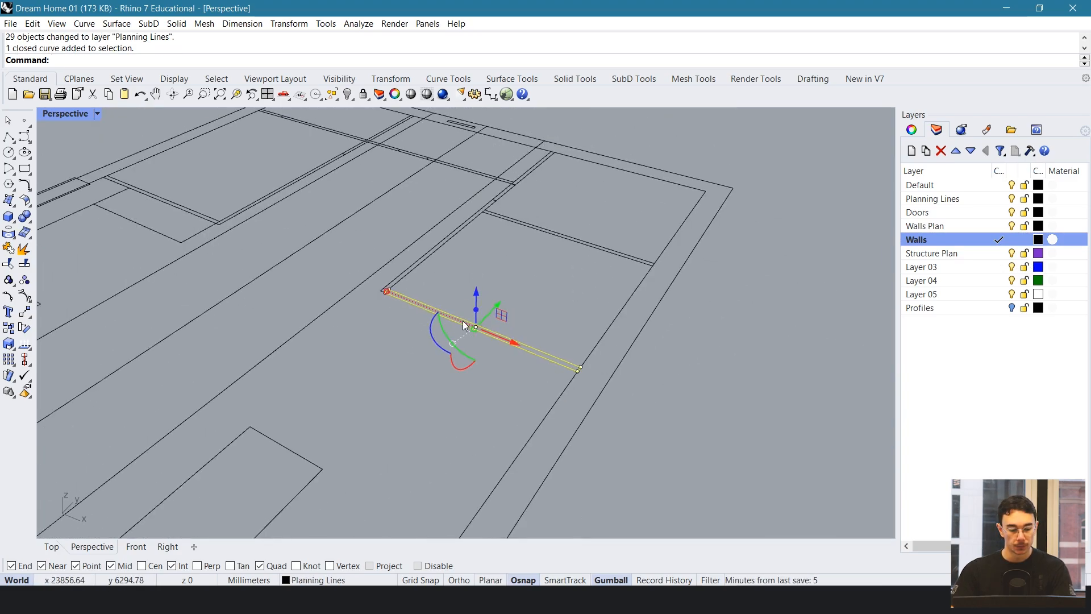
{"action": "type", "text": "Ex"}
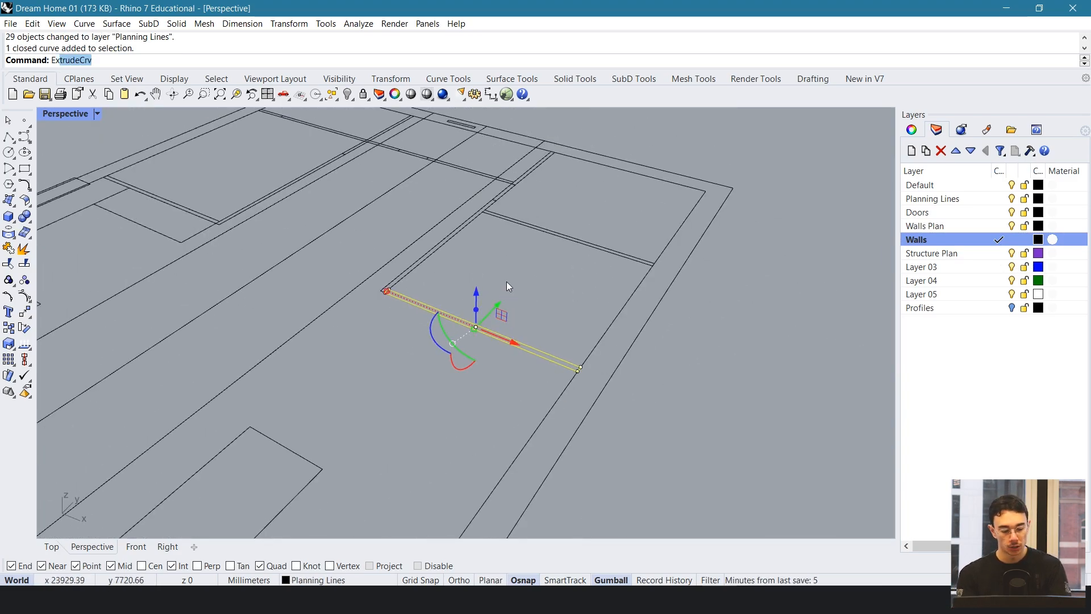
{"action": "type", "text": "trudeCrv"}
{"action": "key", "text": "Return"}
{"action": "mouse_move", "coordinate": [506, 281]}
{"action": "right_mouse_down"}
{"action": "mouse_move", "coordinate": [521, 324]}
{"action": "mouse_move", "coordinate": [485, 324]}
{"action": "mouse_move", "coordinate": [475, 302]}
{"action": "mouse_move", "coordinate": [518, 250]}
{"action": "mouse_move", "coordinate": [503, 276]}
{"action": "right_mouse_up"}
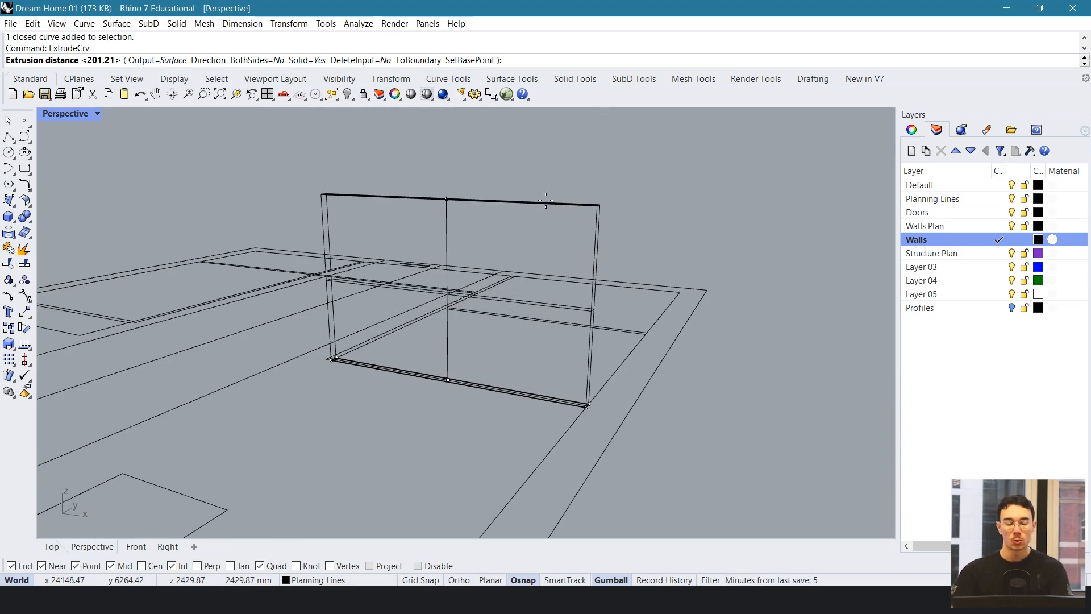
{"action": "type", "text": "2800"}
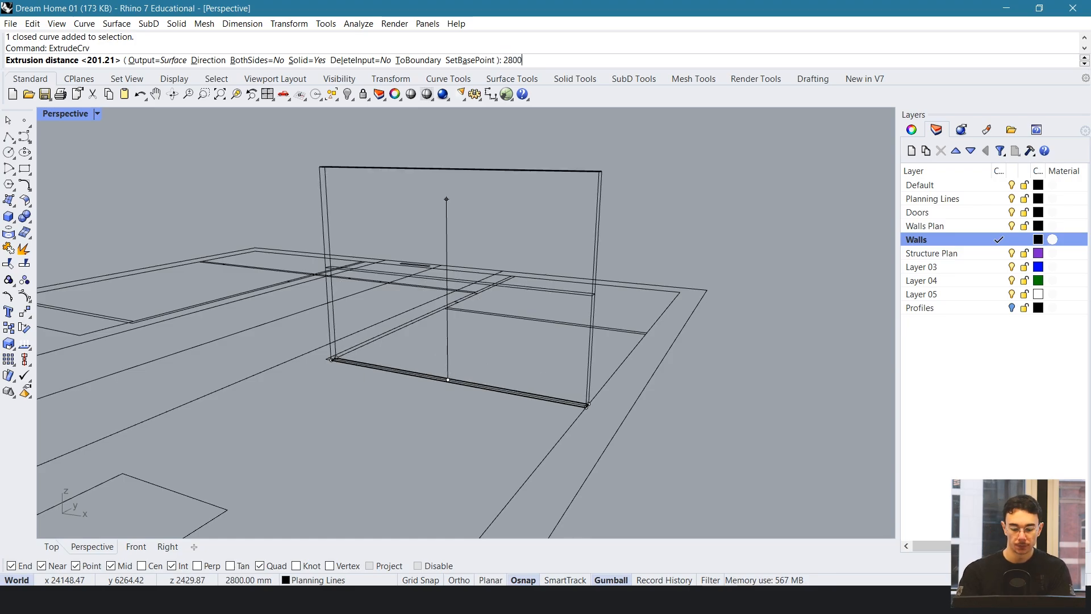
{"action": "key", "text": "Return"}
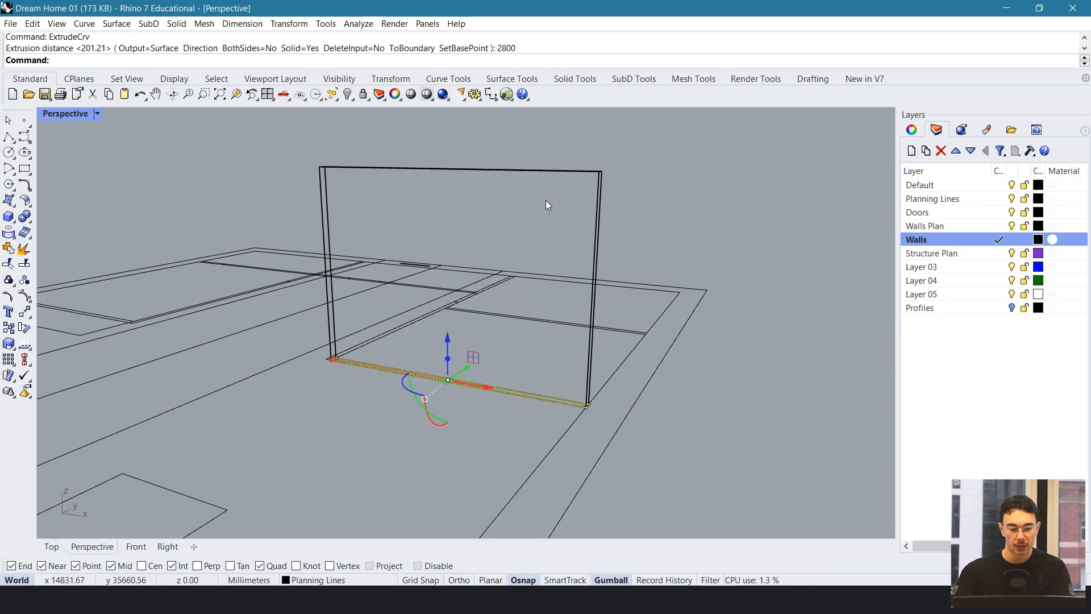
- Set the Perspective viewport to the Shaded display mode and view the extruded wall from the opposite side
{"action": "left_click", "coordinate": [98, 113]}
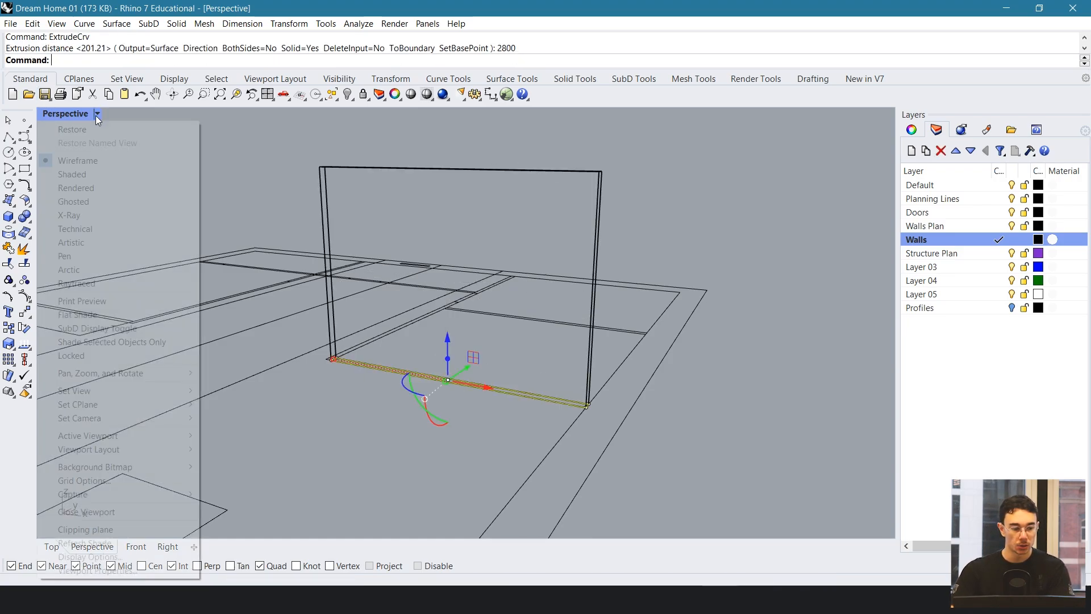
{"action": "left_click", "coordinate": [87, 173]}
{"action": "right_click_drag", "start_coordinate": [546, 256], "coordinate": [204, 272]}
{"action": "scroll", "coordinate": [447, 392], "scroll_direction": "up", "scroll_amount": 2}
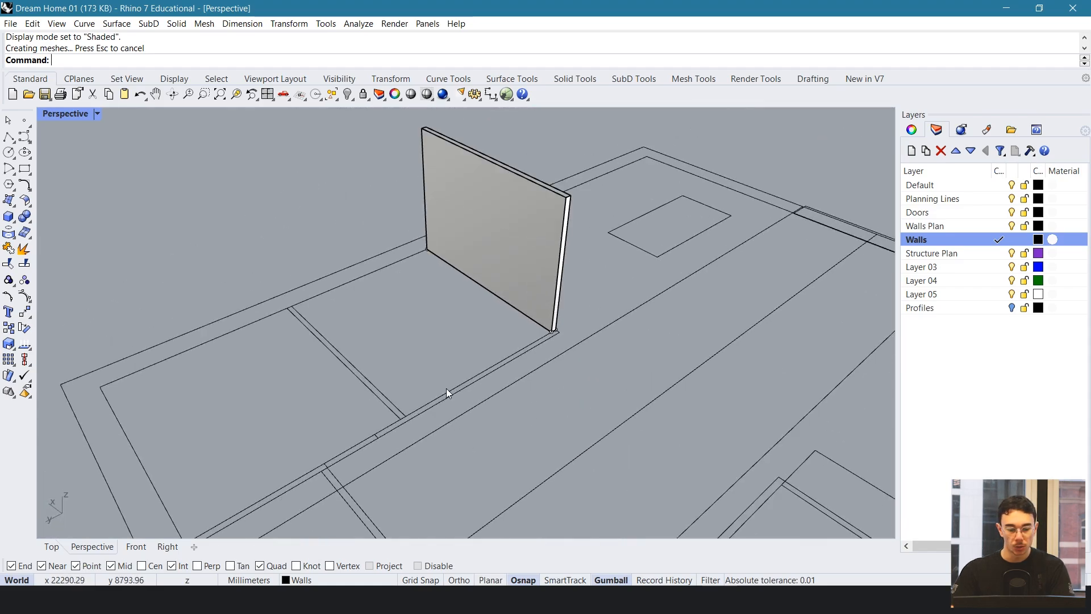
- Examine the remaining interior wall curves by selecting them to check which are open or closed
{"action": "left_click", "coordinate": [507, 363]}
{"action": "left_click", "coordinate": [356, 382], "text": "shift"}
{"action": "right_click_drag", "start_coordinate": [357, 382], "coordinate": [384, 311], "text": "shift"}
{"action": "left_click", "coordinate": [334, 388], "text": "shift"}
{"action": "right_click_drag", "start_coordinate": [380, 367], "coordinate": [355, 349]}
{"action": "scroll", "coordinate": [356, 335], "scroll_direction": "up", "scroll_amount": 10}
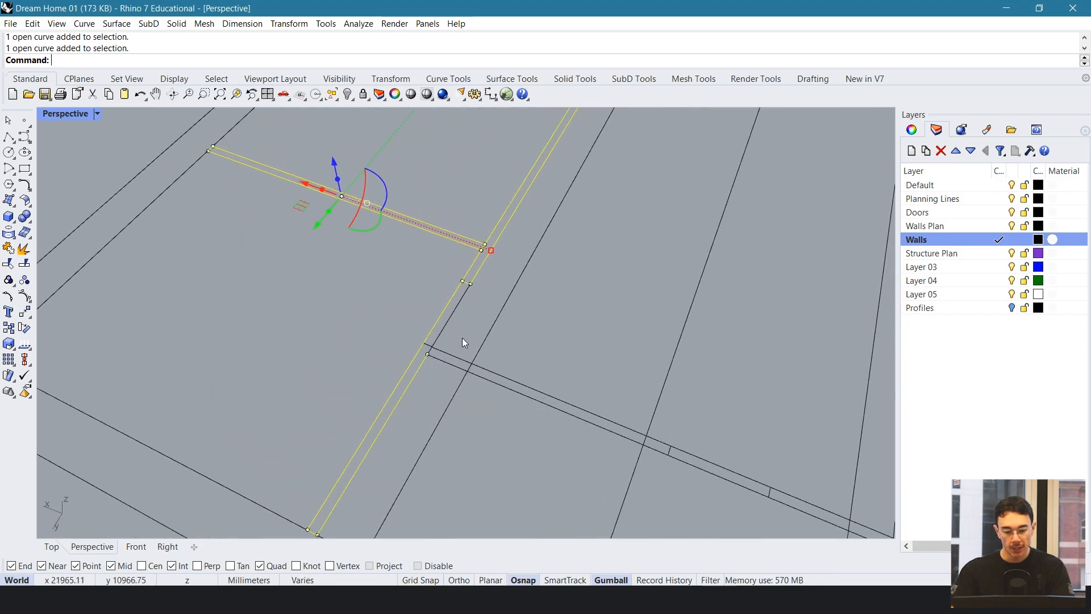
{"action": "left_click", "coordinate": [446, 323]}
{"action": "right_click_drag", "start_coordinate": [446, 322], "coordinate": [589, 301]}
{"action": "left_click", "coordinate": [479, 317]}
{"action": "scroll", "coordinate": [589, 300], "scroll_direction": "down", "scroll_amount": 5}
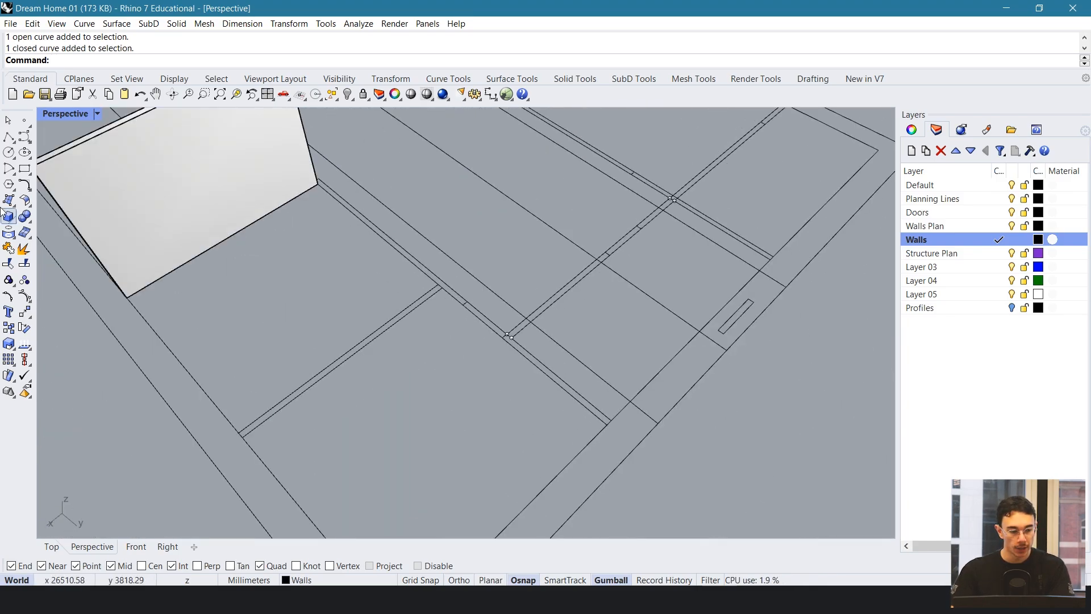
- Trace the partition wall between the two eastern rooms with a rectangle snapped from the outer wall to the corridor wall
{"action": "left_click", "coordinate": [25, 170]}
{"action": "left_click", "coordinate": [243, 437]}
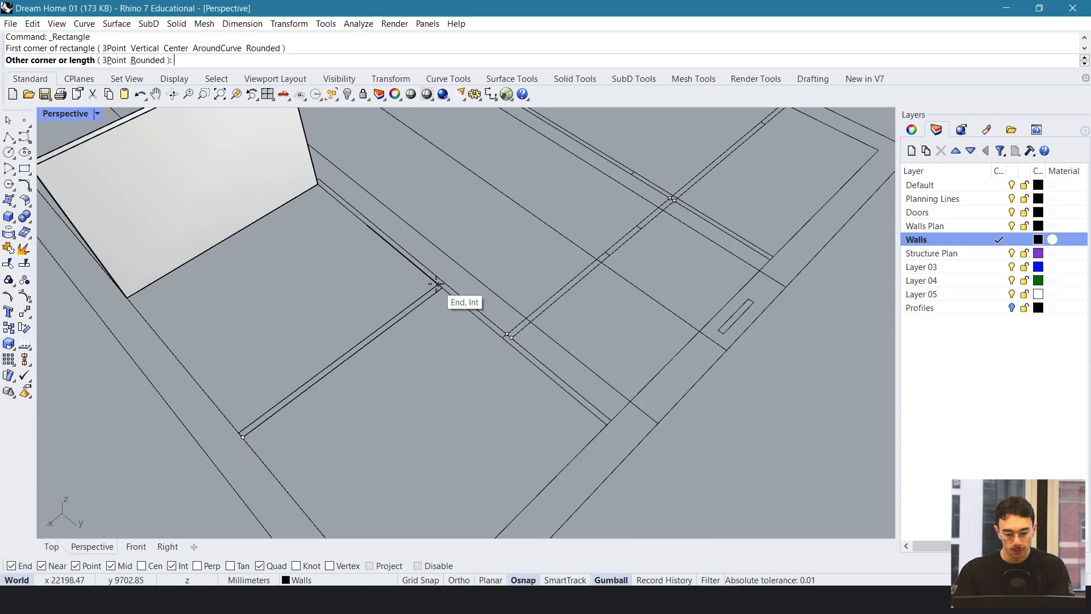
{"action": "scroll", "coordinate": [651, 454], "scroll_direction": "up", "scroll_amount": 3}
{"action": "scroll", "coordinate": [592, 228], "scroll_direction": "down", "scroll_amount": 5}
{"action": "scroll", "coordinate": [562, 270], "scroll_direction": "up", "scroll_amount": 8}
{"action": "left_click", "coordinate": [561, 270]}
- Trace the western corridor wall with a rectangle snapped from the outer wall to its intersection with the cross wall
{"action": "right_click_drag", "start_coordinate": [619, 392], "coordinate": [466, 435]}
{"action": "right_click", "coordinate": [466, 435]}
{"action": "scroll", "coordinate": [500, 401], "scroll_direction": "down", "scroll_amount": 6}
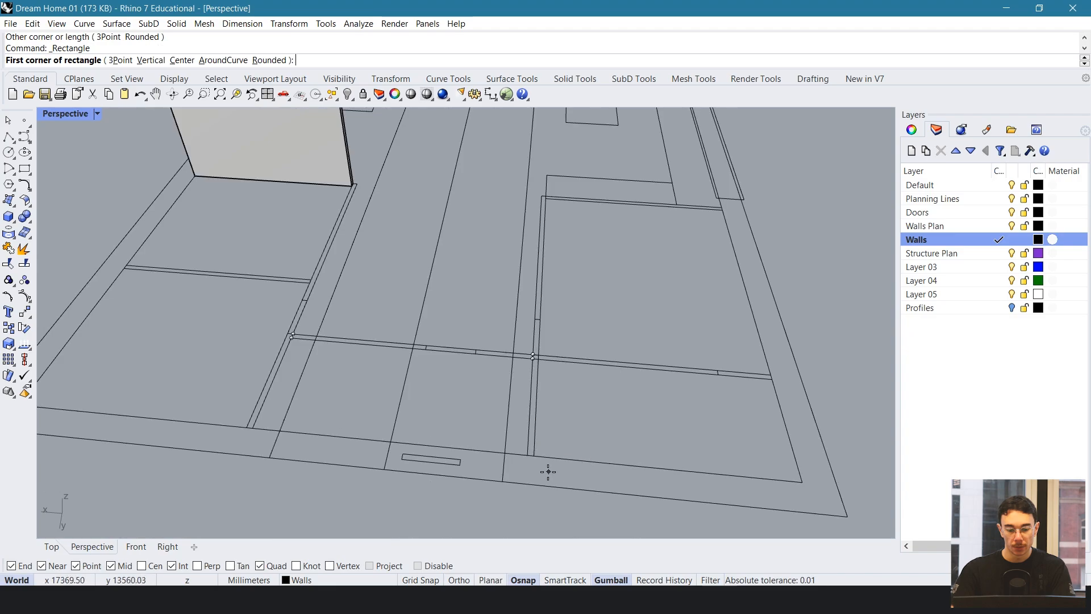
{"action": "left_click", "coordinate": [540, 455]}
{"action": "scroll", "coordinate": [556, 318], "scroll_direction": "up", "scroll_amount": 5}
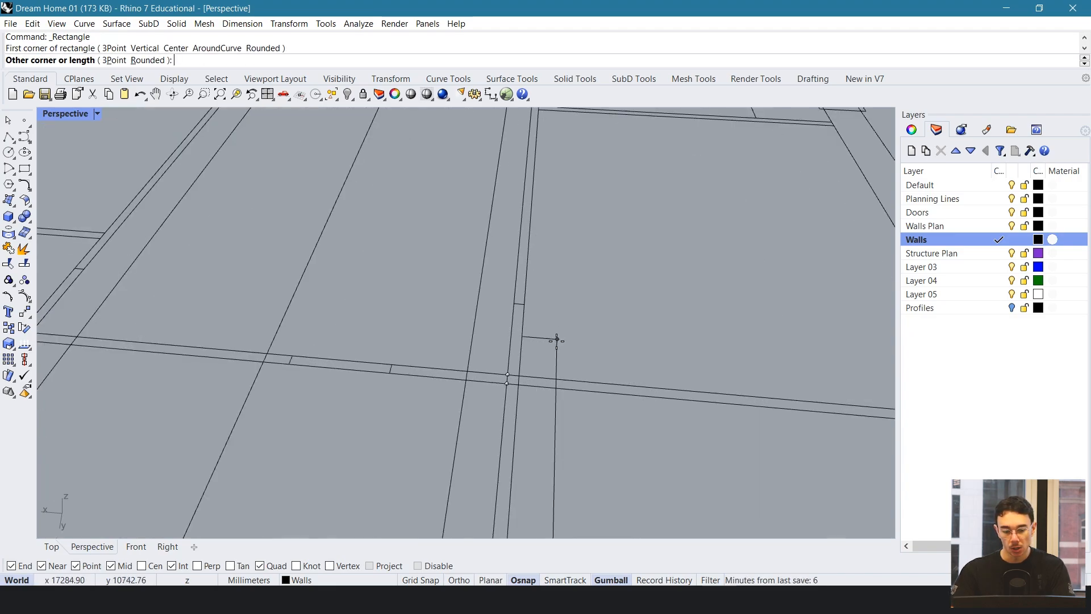
{"action": "scroll", "coordinate": [428, 392], "scroll_direction": "up", "scroll_amount": 3}
{"action": "left_click", "coordinate": [437, 345]}
- Trace the cross wall segment from the western corridor wall to the door mark near the outer wall with a rectangle
{"action": "right_click", "coordinate": [455, 364]}
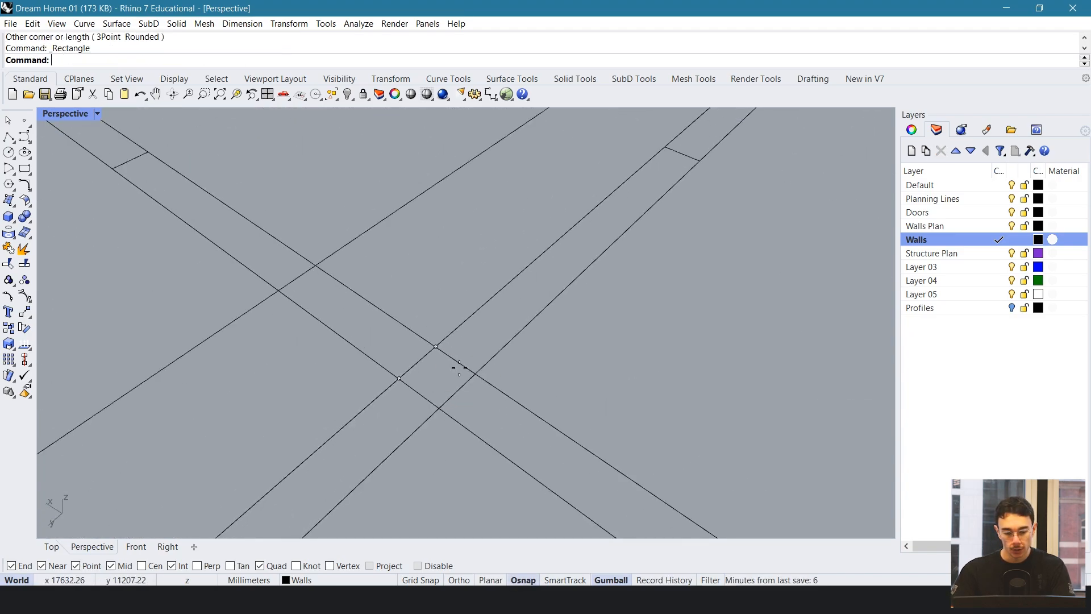
{"action": "left_click", "coordinate": [472, 373]}
{"action": "scroll", "coordinate": [398, 227], "scroll_direction": "down", "scroll_amount": 3}
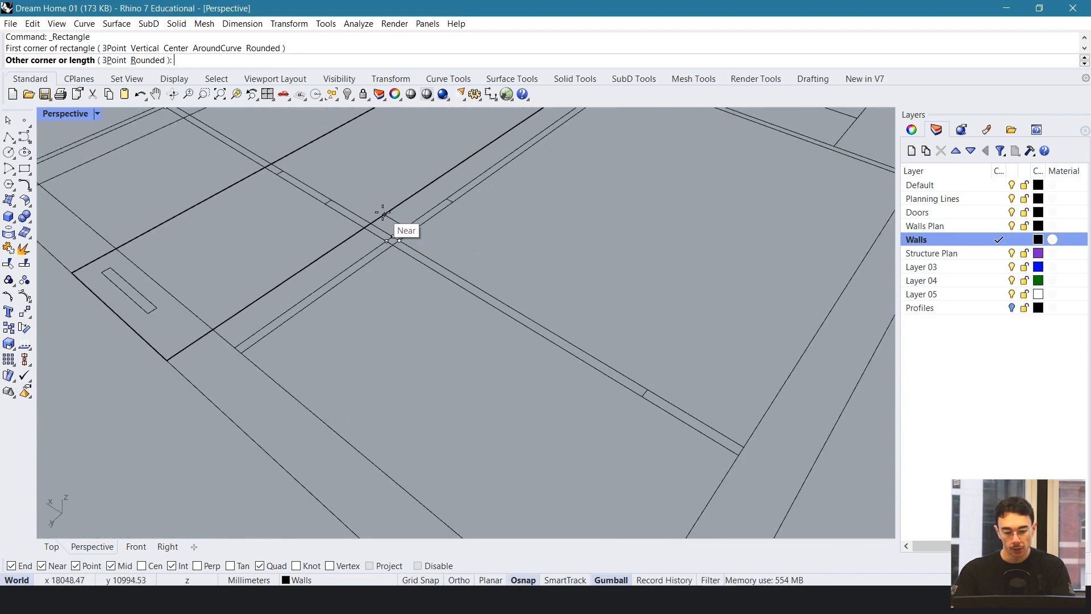
{"action": "left_click", "coordinate": [641, 397]}
- Trace the remaining interior wall segments between the door openings with rectangles snapped to the plan's wall intersections
{"action": "scroll", "coordinate": [620, 335], "scroll_direction": "down", "scroll_amount": 4}
{"action": "right_click_drag", "start_coordinate": [616, 336], "coordinate": [575, 365]}
{"action": "right_click", "coordinate": [577, 365]}
{"action": "scroll", "coordinate": [773, 313], "scroll_direction": "up", "scroll_amount": 4}
{"action": "left_click", "coordinate": [705, 287]}
{"action": "scroll", "coordinate": [696, 292], "scroll_direction": "down", "scroll_amount": 4}
{"action": "left_click", "coordinate": [696, 293]}
{"action": "right_click_drag", "start_coordinate": [671, 307], "coordinate": [554, 271]}
{"action": "left_click", "coordinate": [449, 285]}
- Extrude the closed interior wall outlines 2800 mm as solids with ExtrudeCrv, leaving the door openings free
{"action": "scroll", "coordinate": [453, 265], "scroll_direction": "up", "scroll_amount": 4}
{"action": "type", "text": "ExtrudeCrv"}
{"action": "key", "text": "Return"}
{"action": "left_click", "coordinate": [670, 161]}
{"action": "right_click_drag", "start_coordinate": [637, 233], "coordinate": [622, 267]}
{"action": "left_click", "coordinate": [623, 331]}
{"action": "right_click", "coordinate": [623, 331]}
{"action": "right_click_drag", "start_coordinate": [620, 330], "coordinate": [489, 335]}
{"action": "left_click", "coordinate": [407, 121]}
{"action": "right_click_drag", "start_coordinate": [425, 170], "coordinate": [483, 273]}
{"action": "left_click", "coordinate": [531, 369]}
{"action": "right_click", "coordinate": [531, 369]}
{"action": "left_click", "coordinate": [419, 254]}
{"action": "left_click", "coordinate": [475, 300]}
{"action": "left_click", "coordinate": [507, 334]}
- Select the closed door outlines in the wall openings and make Doors the current layer
{"action": "right_click_drag", "start_coordinate": [539, 244], "coordinate": [492, 366]}
{"action": "scroll", "coordinate": [534, 292], "scroll_direction": "up", "scroll_amount": 4}
{"action": "left_click", "coordinate": [492, 366]}
{"action": "scroll", "coordinate": [477, 251], "scroll_direction": "up", "scroll_amount": 4}
{"action": "right_click_drag", "start_coordinate": [477, 252], "coordinate": [375, 285]}
{"action": "right_click_drag", "start_coordinate": [421, 316], "coordinate": [438, 356]}
{"action": "scroll", "coordinate": [204, 424], "scroll_direction": "up", "scroll_amount": 5}
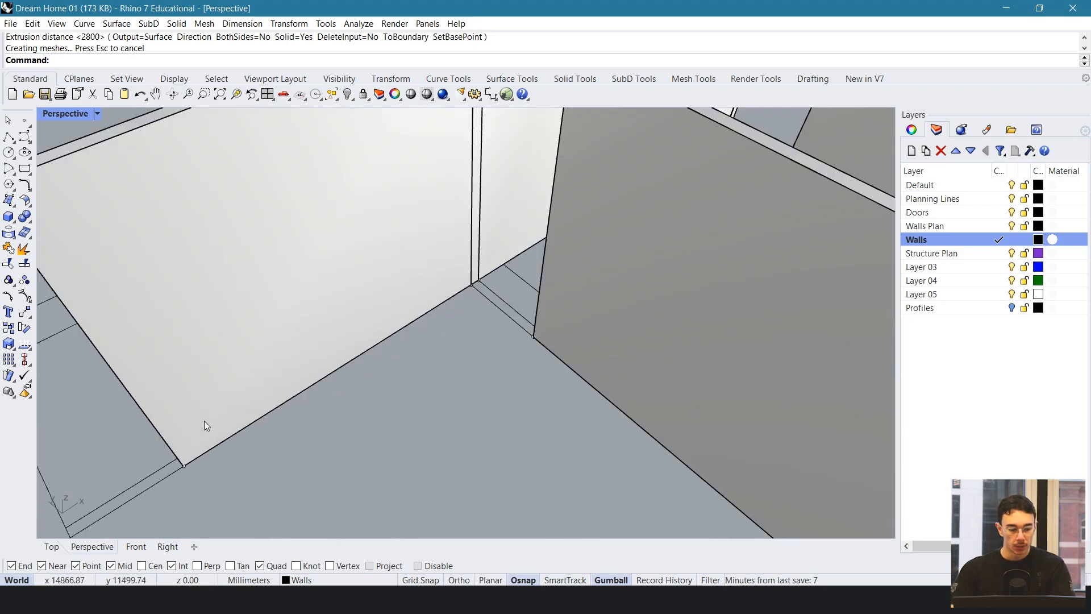
{"action": "right_click_drag", "start_coordinate": [204, 424], "coordinate": [347, 368], "text": "shift"}
{"action": "left_click", "coordinate": [399, 363]}
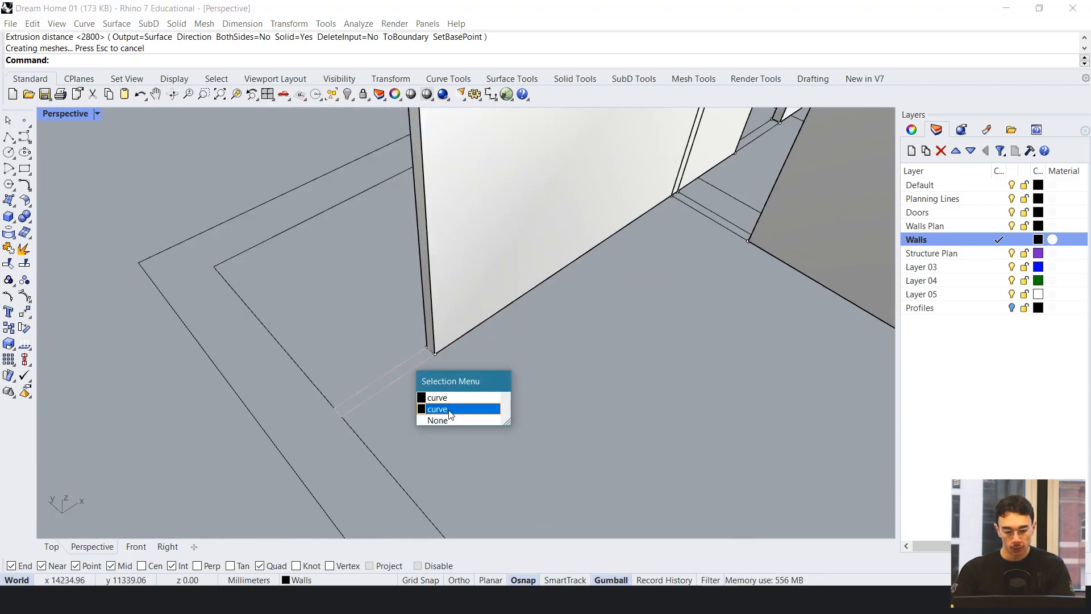
{"action": "left_click", "coordinate": [450, 410]}
{"action": "left_click", "coordinate": [718, 217], "text": "shift"}
{"action": "right_click_drag", "start_coordinate": [718, 217], "coordinate": [674, 309]}
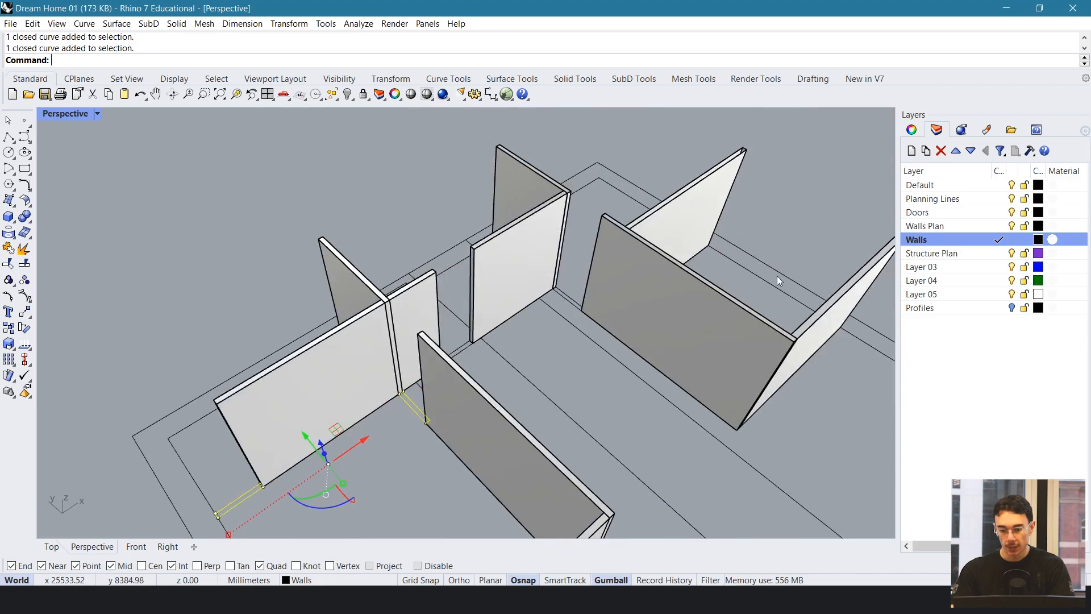
{"action": "left_click", "coordinate": [1006, 210]}
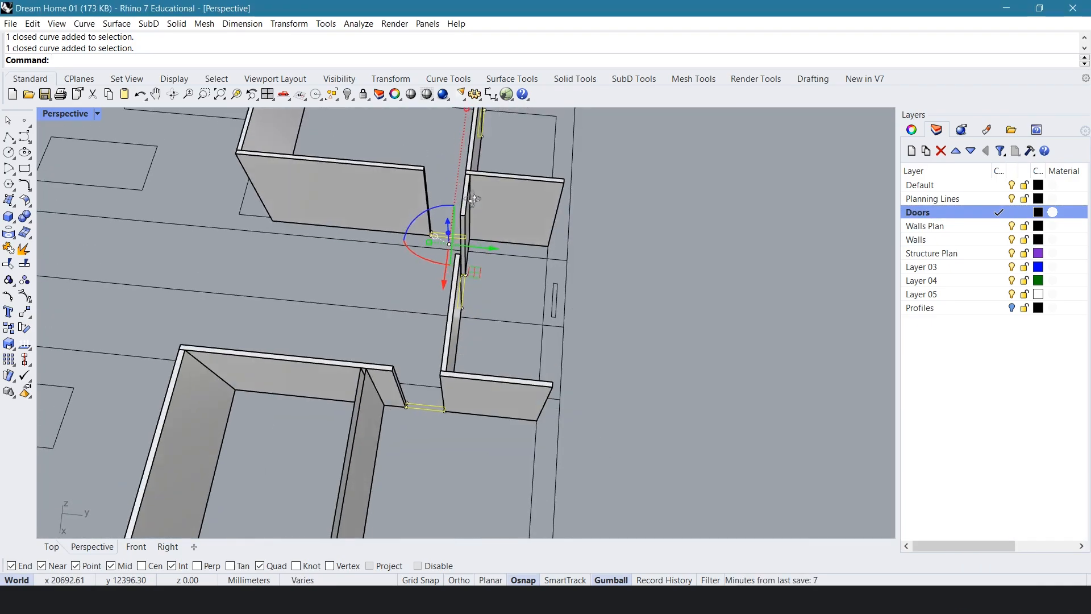
- Extrude the selected door outlines 2000 mm as solids with ExtrudeCrv
{"action": "type", "text": "E"}
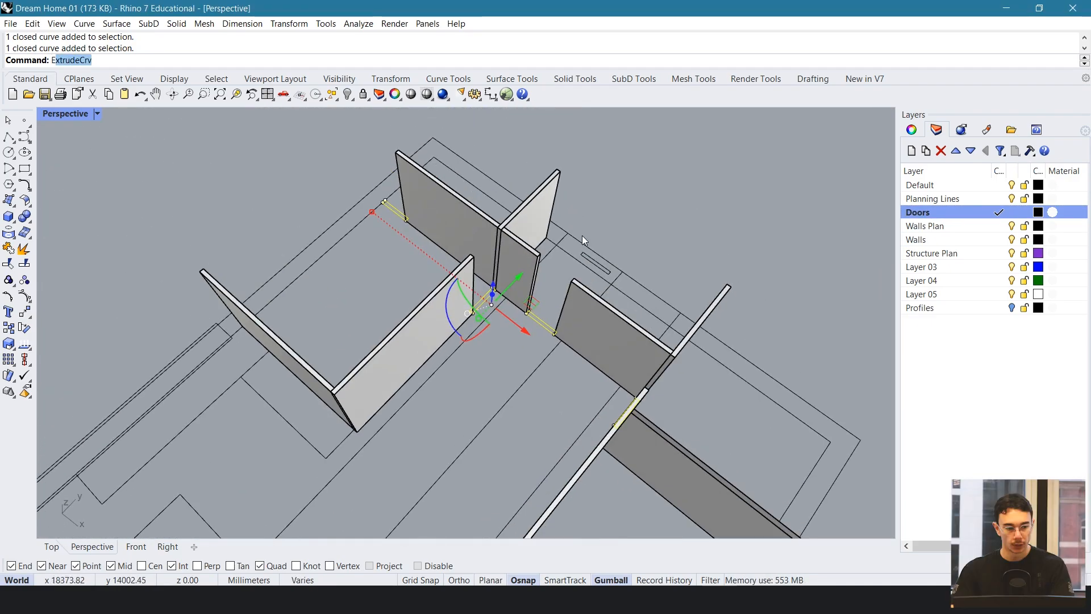
{"action": "type", "text": "xtrudeCrv"}
{"action": "key", "text": "Return"}
{"action": "right_click_drag", "start_coordinate": [435, 236], "coordinate": [545, 227]}
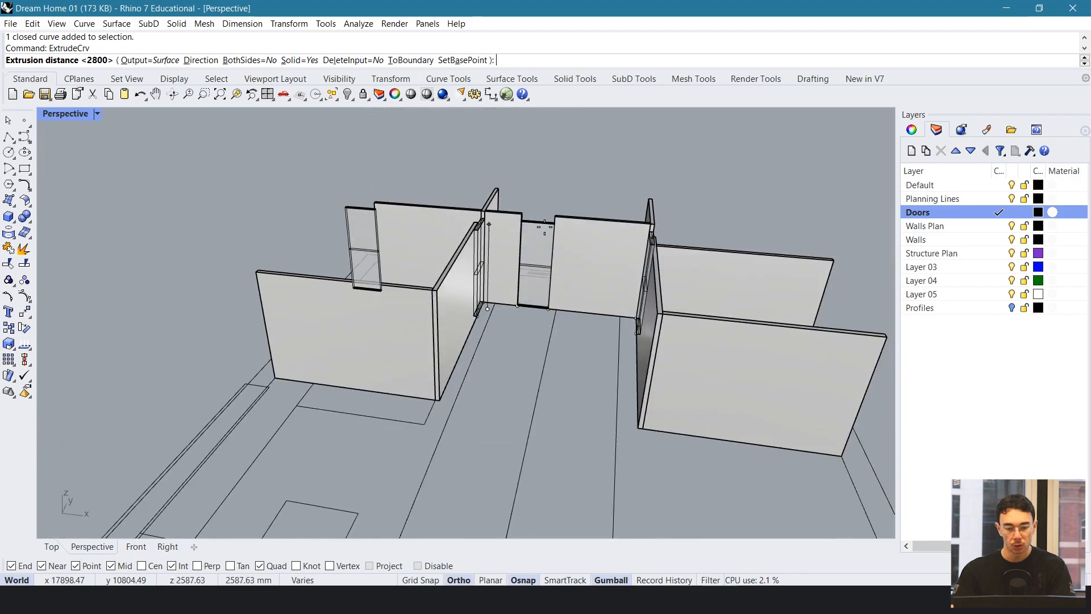
{"action": "scroll", "coordinate": [544, 228], "scroll_direction": "up", "scroll_amount": 2}
{"action": "type", "text": "2000"}
{"action": "key", "text": "Return"}
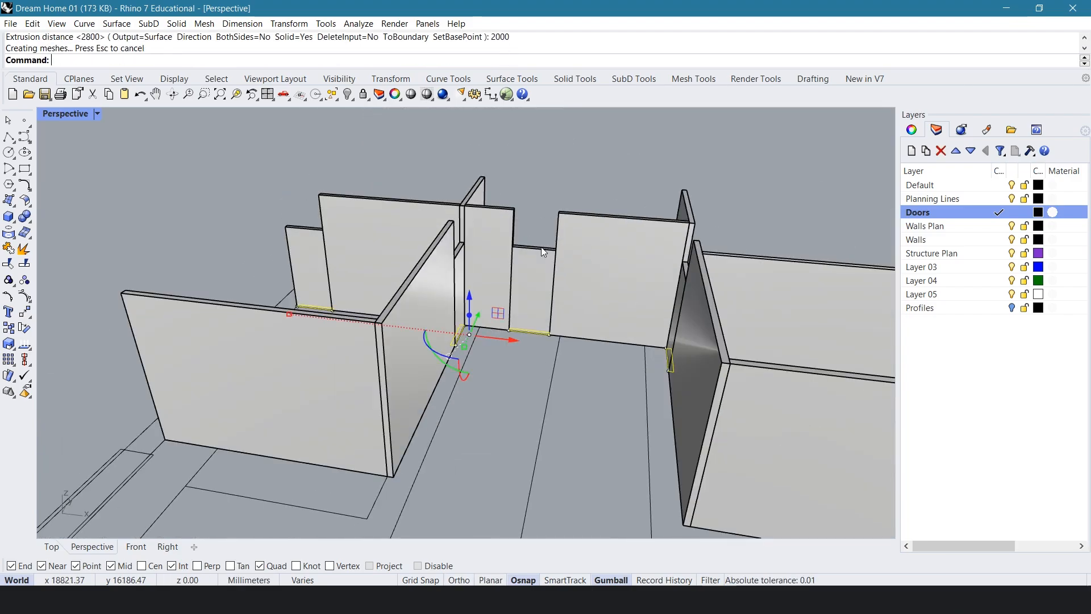
- Delete the open extrusion of the partition wall between the two eastern rooms
{"action": "right_click_drag", "start_coordinate": [536, 323], "coordinate": [524, 360]}
{"action": "scroll", "coordinate": [418, 308], "scroll_direction": "up", "scroll_amount": 4}
{"action": "left_click", "coordinate": [524, 360]}
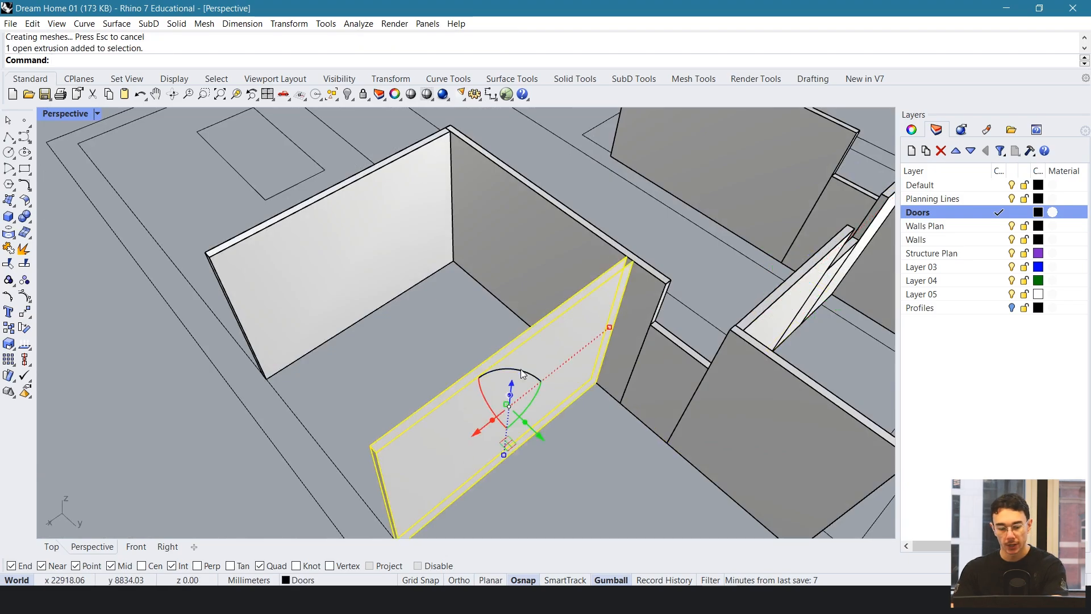
{"action": "key", "text": "Delete"}
- Scale the partition's outline curve along its length with Scale1D, using its two ends as references and 1000 as the new length
{"action": "left_click", "coordinate": [547, 412]}
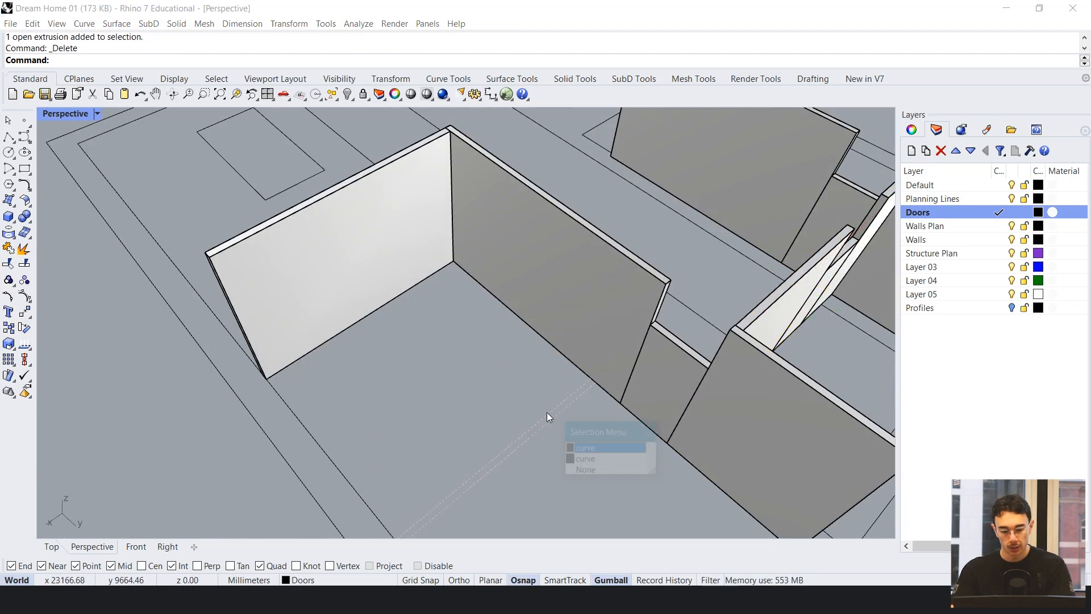
{"action": "left_click", "coordinate": [586, 459]}
{"action": "right_click_drag", "start_coordinate": [580, 431], "coordinate": [516, 408]}
{"action": "type", "text": "Sca"}
{"action": "key", "text": "Return"}
{"action": "left_click", "coordinate": [243, 447]}
{"action": "scroll", "coordinate": [531, 397], "scroll_direction": "up", "scroll_amount": 5}
{"action": "left_click", "coordinate": [610, 359]}
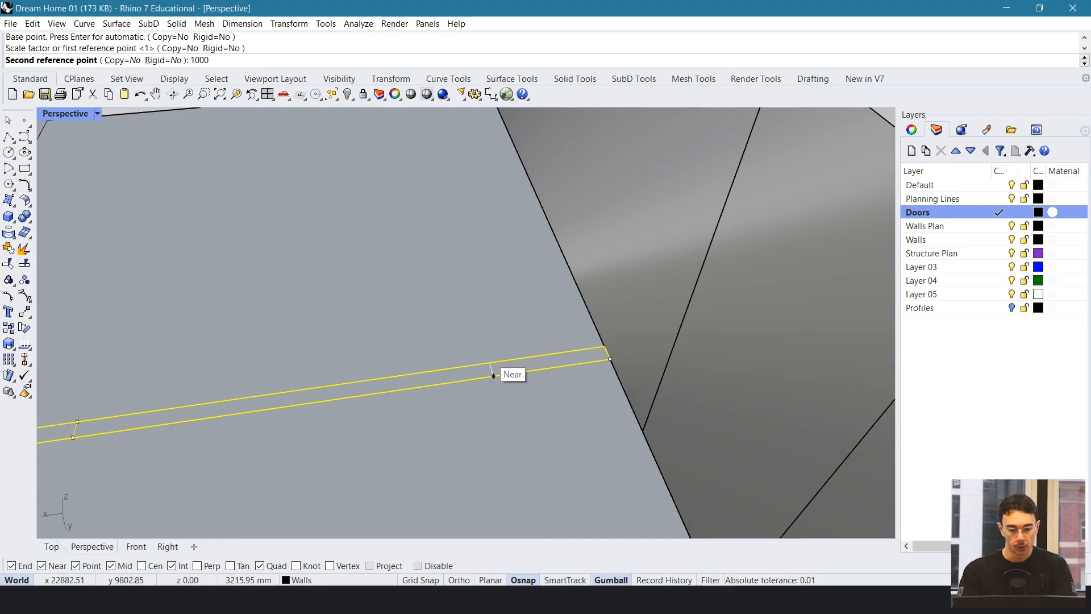
{"action": "key", "text": "Return"}
{"action": "scroll", "coordinate": [489, 356], "scroll_direction": "down", "scroll_amount": 5}
- Delete the leftover piece on the partition line, shift the wall piece along it and snap it into place with Move
{"action": "right_click_drag", "start_coordinate": [489, 356], "coordinate": [460, 353]}
{"action": "left_click", "coordinate": [461, 354]}
{"action": "key", "text": "Delete"}
{"action": "left_click", "coordinate": [432, 351]}
{"action": "left_click_drag", "start_coordinate": [348, 344], "coordinate": [454, 343]}
{"action": "type", "text": "Mo"}
{"action": "key", "text": "Return"}
{"action": "left_click", "coordinate": [445, 353]}
{"action": "left_click", "coordinate": [436, 353]}
- Stretch the wall piece along the partition with Scale1D, snapping its base and reference points
{"action": "type", "text": "Sca"}
{"action": "key", "text": "Return"}
{"action": "left_click", "coordinate": [436, 352]}
{"action": "left_click", "coordinate": [532, 357]}
{"action": "left_click", "coordinate": [711, 365]}
- Select all the door solids and duplicate them vertically above the originals
{"action": "right_click_drag", "start_coordinate": [642, 345], "coordinate": [332, 350]}
{"action": "left_click", "coordinate": [332, 349]}
{"action": "left_click", "coordinate": [531, 306], "text": "shift"}
{"action": "right_click_drag", "start_coordinate": [530, 306], "coordinate": [503, 248]}
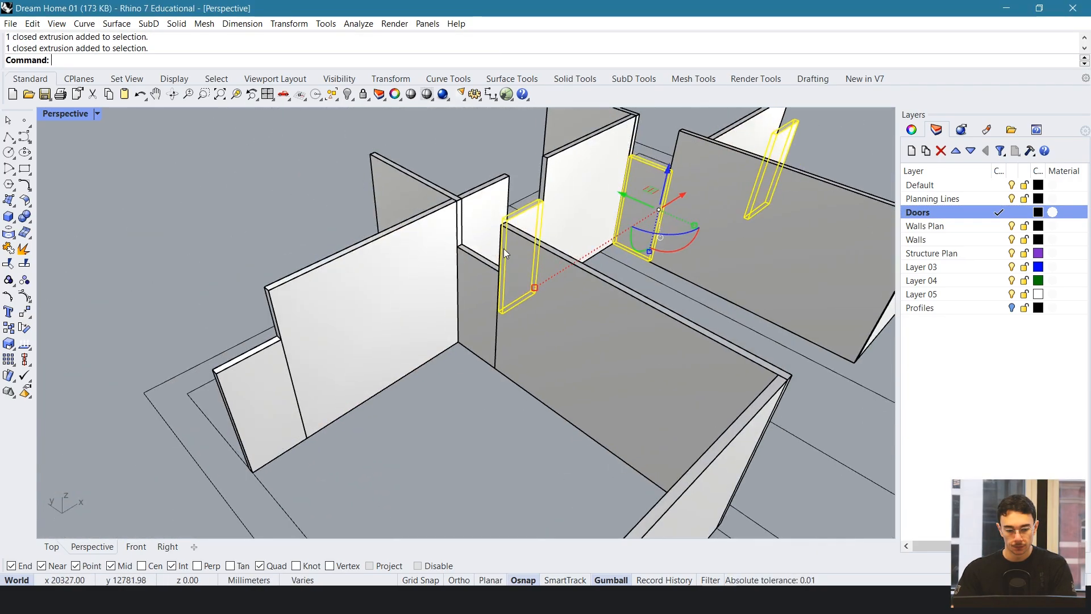
{"action": "left_click", "coordinate": [278, 401], "text": "shift"}
{"action": "right_click_drag", "start_coordinate": [448, 328], "coordinate": [588, 248]}
{"action": "left_click_drag", "start_coordinate": [580, 268], "coordinate": [592, 145]}
- Move the duplicated solids down so their bottom corners snap to the tops of the doors
{"action": "type", "text": "Move"}
{"action": "key", "text": "Return"}
{"action": "scroll", "coordinate": [367, 250], "scroll_direction": "up", "scroll_amount": 5}
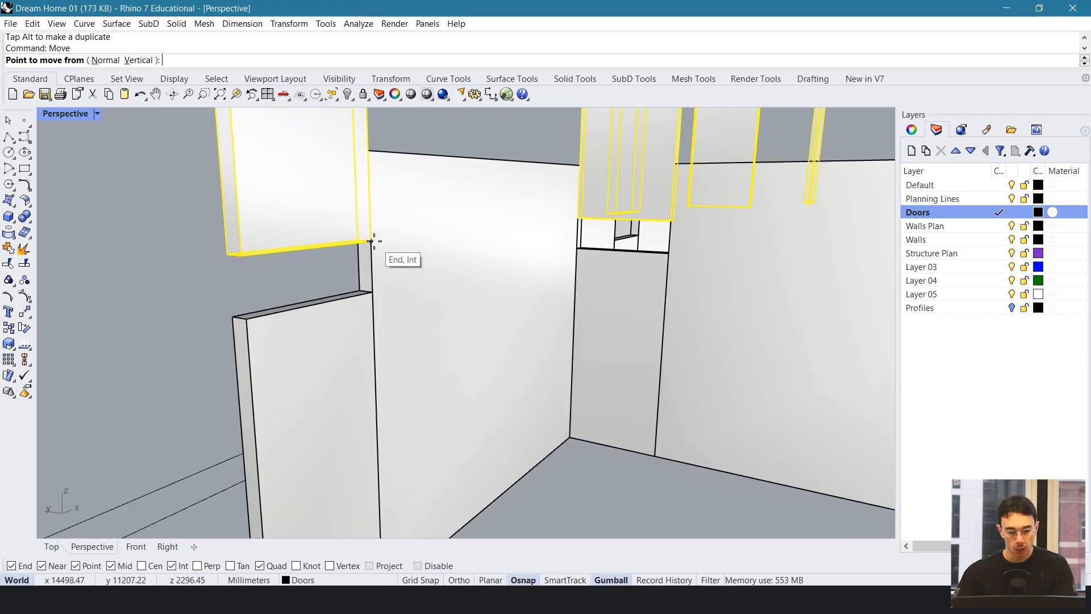
{"action": "left_click", "coordinate": [371, 241]}
{"action": "left_click", "coordinate": [373, 291]}
- Scale the duplicated solids vertically with Scale1D from the door tops so they end at the top of the walls
{"action": "type", "text": "S"}
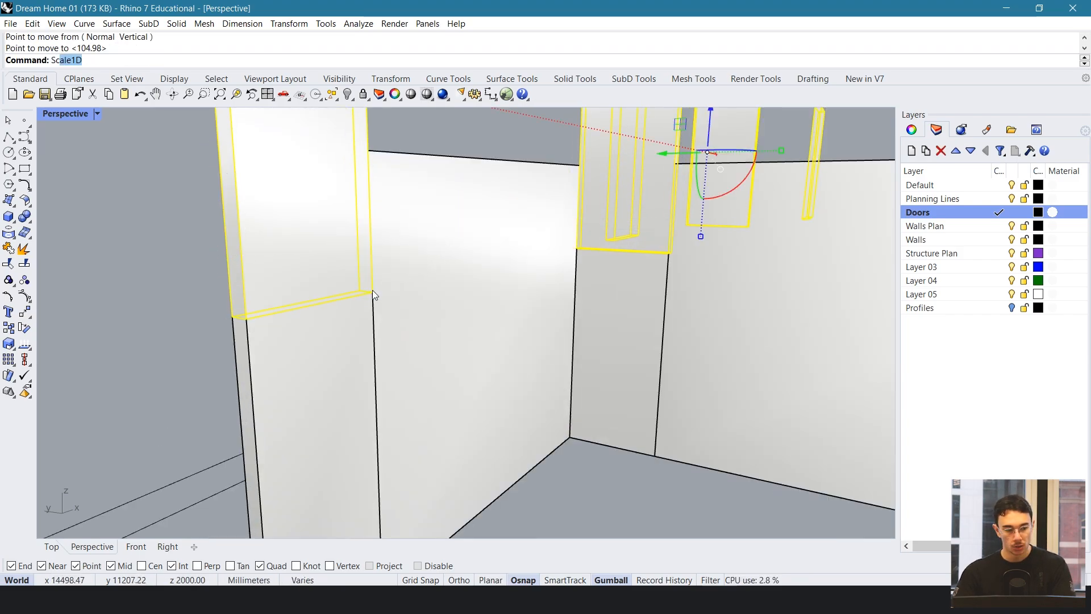
{"action": "type", "text": "c"}
{"action": "key", "text": "Return"}
{"action": "left_click", "coordinate": [373, 291]}
{"action": "scroll", "coordinate": [373, 291], "scroll_direction": "down", "scroll_amount": 5}
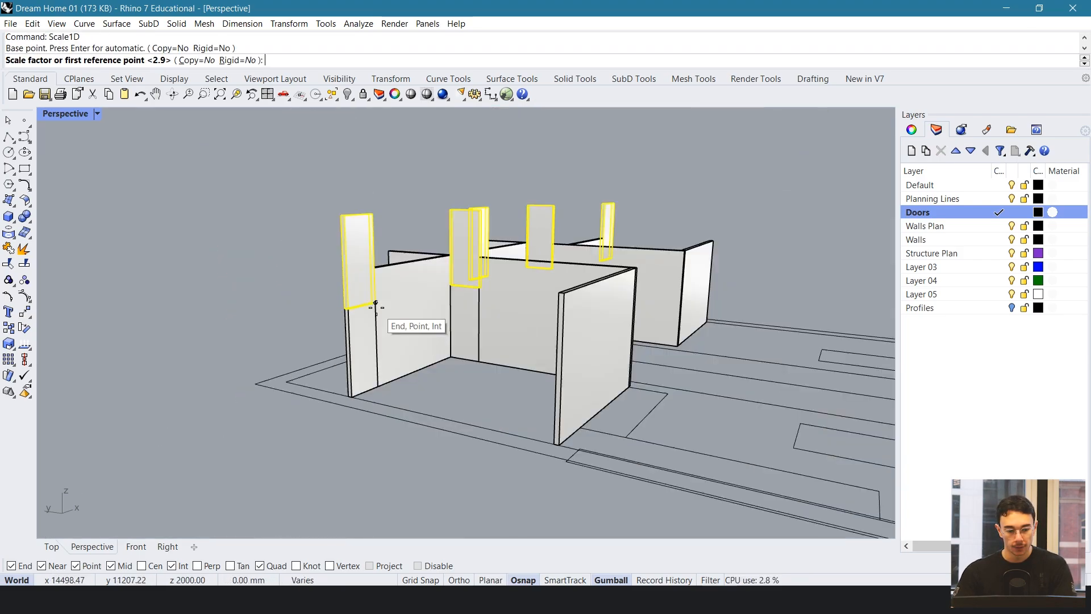
{"action": "left_click", "coordinate": [377, 239]}
{"action": "scroll", "coordinate": [386, 267], "scroll_direction": "up", "scroll_amount": 3}
{"action": "left_click", "coordinate": [401, 329]}
{"action": "right_click_drag", "start_coordinate": [584, 350], "coordinate": [280, 328]}
{"action": "scroll", "coordinate": [357, 304], "scroll_direction": "up", "scroll_amount": 5}
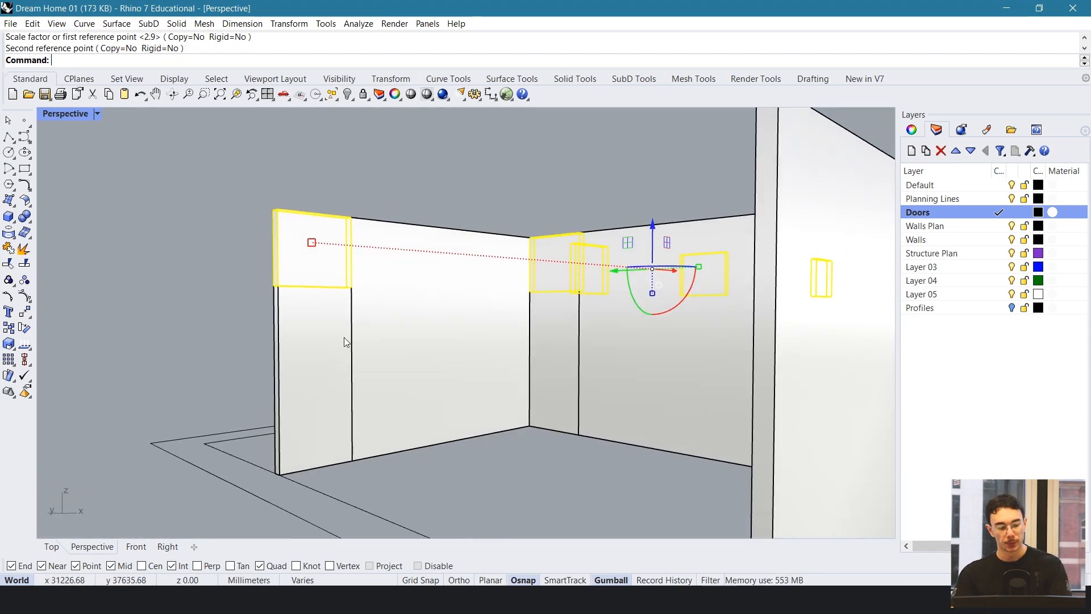
{"action": "key", "text": "Escape"}
{"action": "right_click_drag", "start_coordinate": [343, 333], "coordinate": [454, 364]}
{"action": "scroll", "coordinate": [470, 362], "scroll_direction": "up", "scroll_amount": 3}
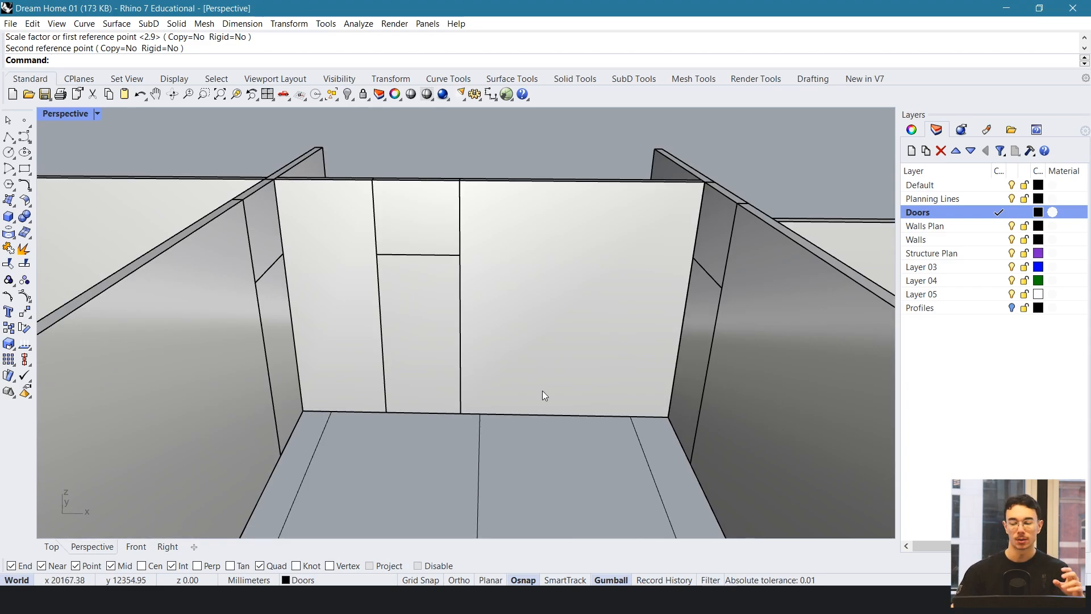
- Halve the thickness of the eastern corridor wall's door to 50 mm with Scale1D, snapping to the midpoint of its bottom edge
{"action": "right_click_drag", "start_coordinate": [664, 263], "coordinate": [434, 358]}
{"action": "scroll", "coordinate": [364, 253], "scroll_direction": "up", "scroll_amount": 5}
{"action": "scroll", "coordinate": [421, 260], "scroll_direction": "down", "scroll_amount": 2}
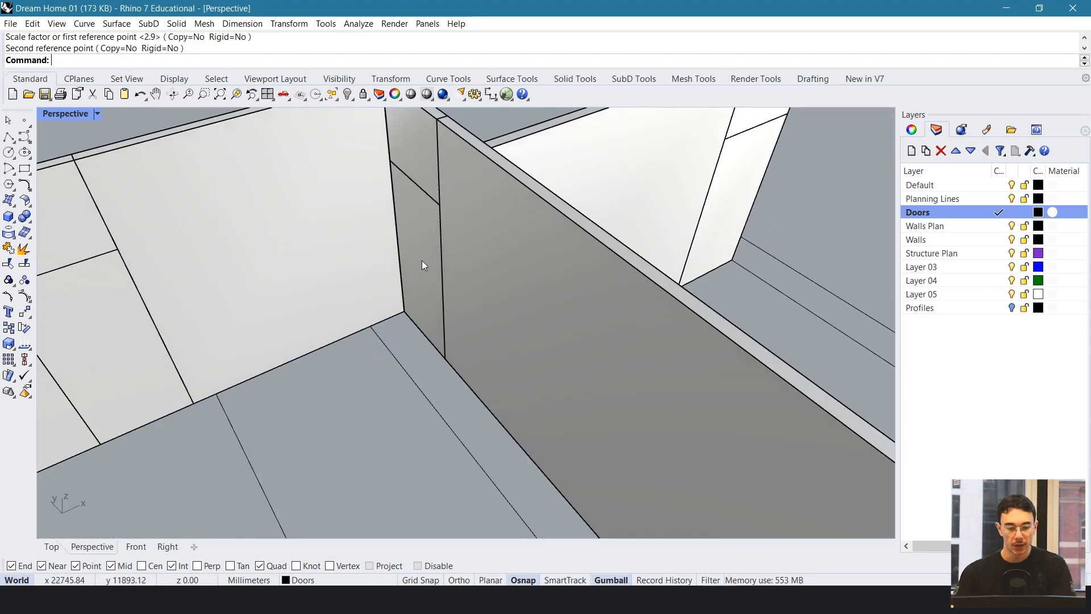
{"action": "left_click", "coordinate": [422, 260]}
{"action": "scroll", "coordinate": [422, 260], "scroll_direction": "up", "scroll_amount": 4}
{"action": "type", "text": "sca"}
{"action": "key", "text": "Return"}
{"action": "type", "text": "scale1d"}
{"action": "key", "text": "Return"}
{"action": "scroll", "coordinate": [507, 424], "scroll_direction": "up", "scroll_amount": 3}
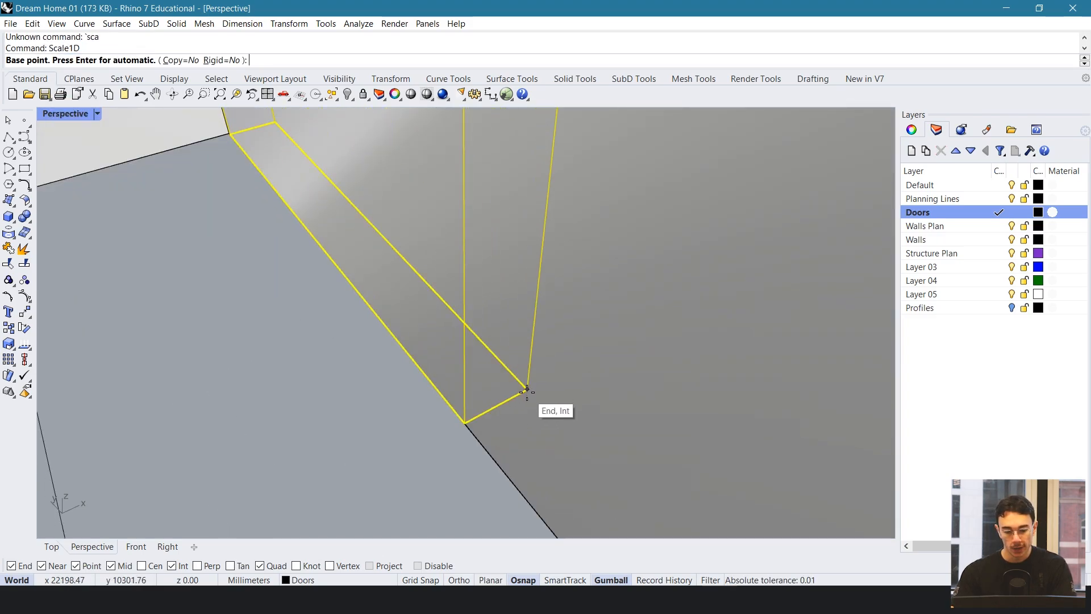
{"action": "left_click", "coordinate": [528, 390]}
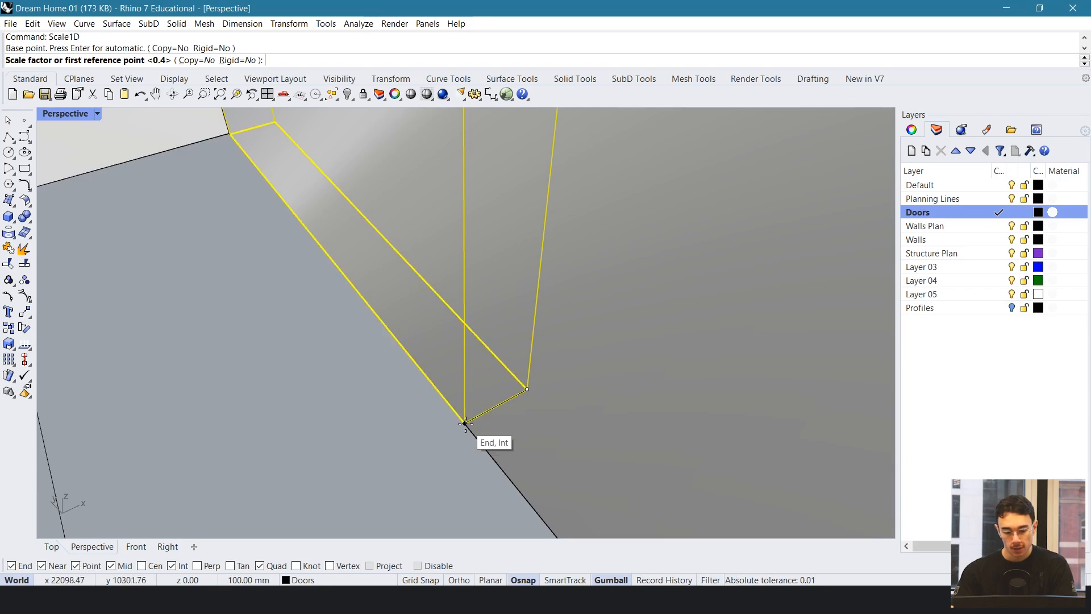
{"action": "left_click", "coordinate": [465, 423]}
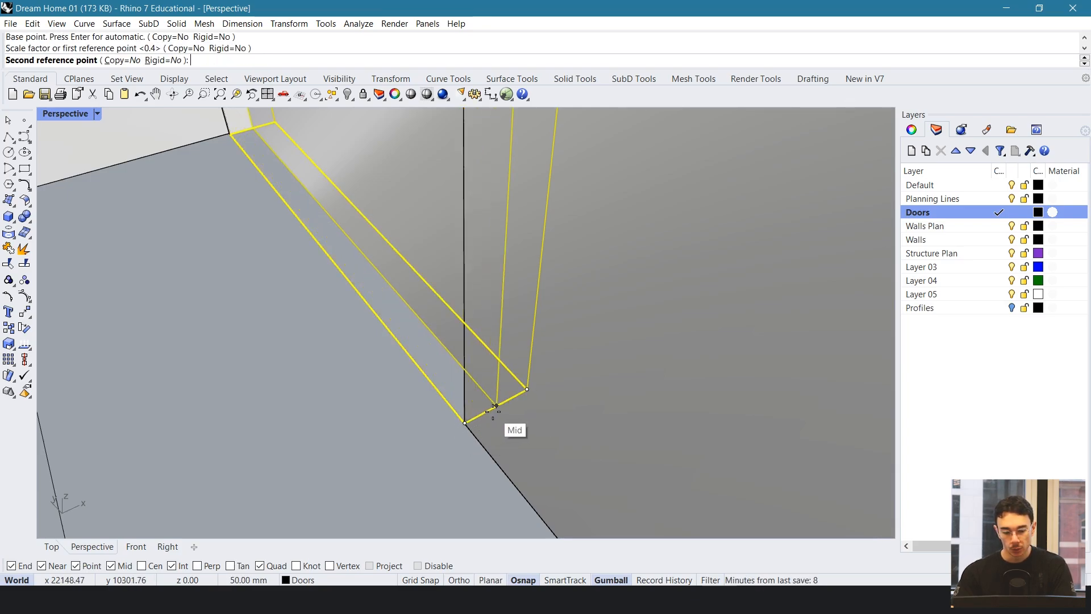
{"action": "left_click", "coordinate": [497, 406]}
{"action": "scroll", "coordinate": [493, 418], "scroll_direction": "down", "scroll_amount": 10}
{"action": "key", "text": "Escape"}
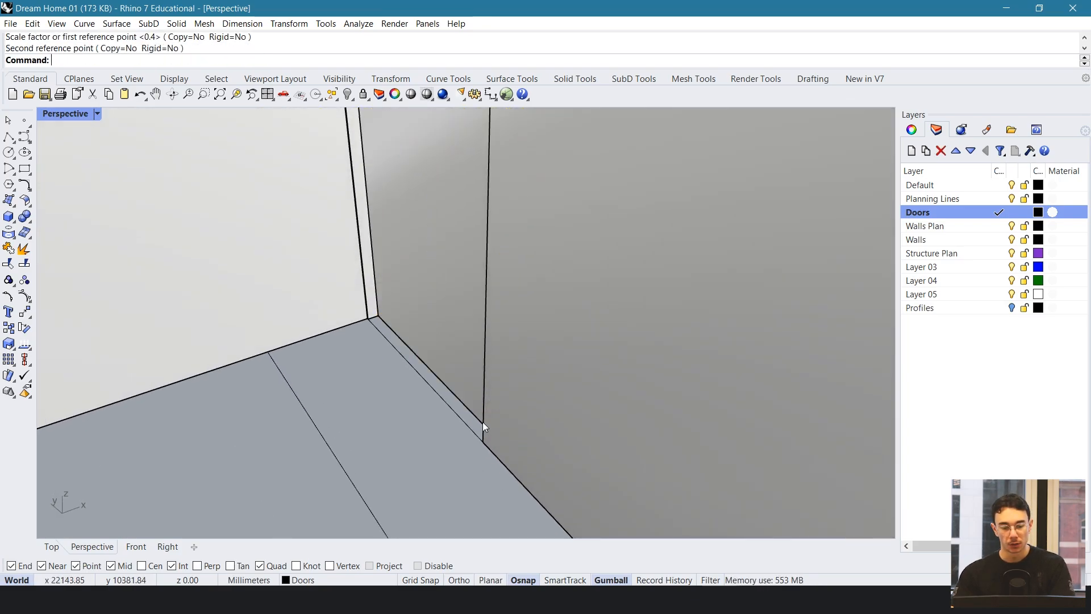
- Scale down the thickness of the door at the outer end of the eastern partition wall with Scale1D
{"action": "right_click_drag", "start_coordinate": [487, 361], "coordinate": [398, 297]}
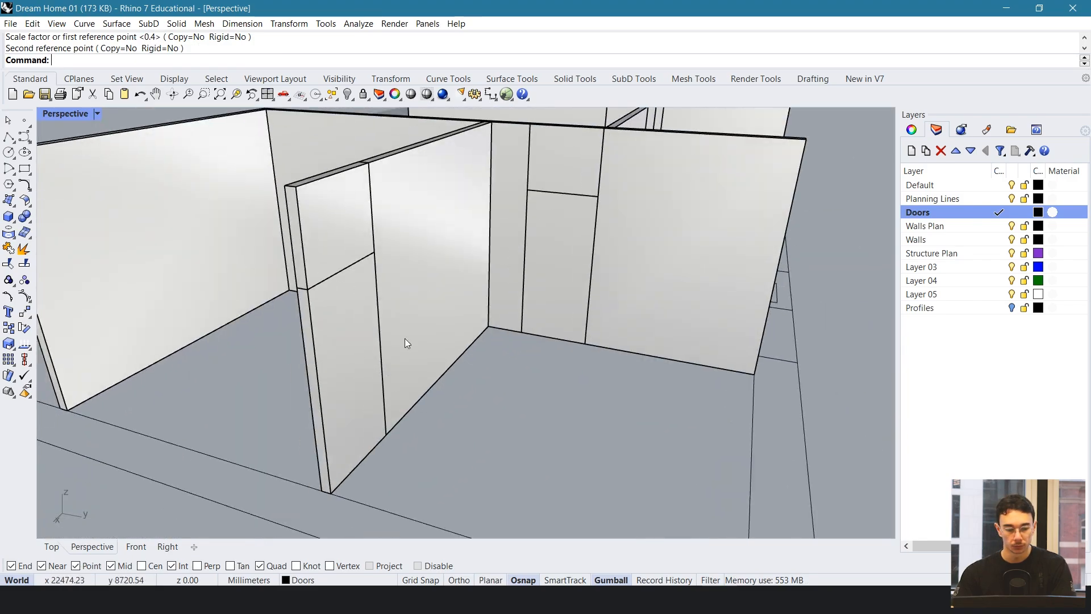
{"action": "left_click", "coordinate": [353, 395]}
{"action": "key", "text": "space"}
{"action": "scroll", "coordinate": [331, 490], "scroll_direction": "up", "scroll_amount": 8}
{"action": "left_click", "coordinate": [330, 492]}
- Halve the thickness of the door in the cross wall at the end of the corridor, snapping Scale1D to the edge midpoint
{"action": "left_click", "coordinate": [450, 261]}
{"action": "key", "text": "space"}
{"action": "left_click", "coordinate": [512, 260]}
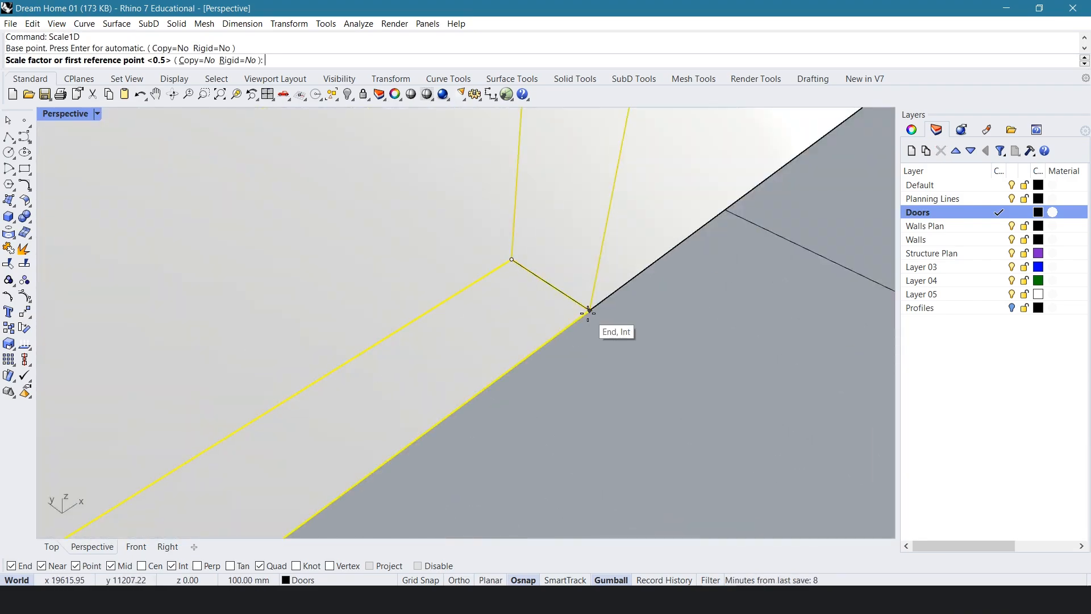
{"action": "left_click", "coordinate": [588, 312]}
{"action": "left_click", "coordinate": [550, 286]}
- Repeat Scale1D on the remaining doors to thin them, and clear the selection
{"action": "left_click", "coordinate": [418, 337]}
{"action": "key", "text": "space"}
{"action": "left_click", "coordinate": [382, 457]}
{"action": "scroll", "coordinate": [419, 341], "scroll_direction": "down", "scroll_amount": 8}
{"action": "key", "text": "space"}
{"action": "left_click", "coordinate": [393, 388]}
{"action": "scroll", "coordinate": [419, 348], "scroll_direction": "down", "scroll_amount": 8}
{"action": "key", "text": "Escape"}
- Delete the unneeded outer outline curves and the long closed planning rectangle along the edge of the house plan
{"action": "right_click_drag", "start_coordinate": [418, 348], "coordinate": [506, 318]}
{"action": "left_click", "coordinate": [456, 378]}
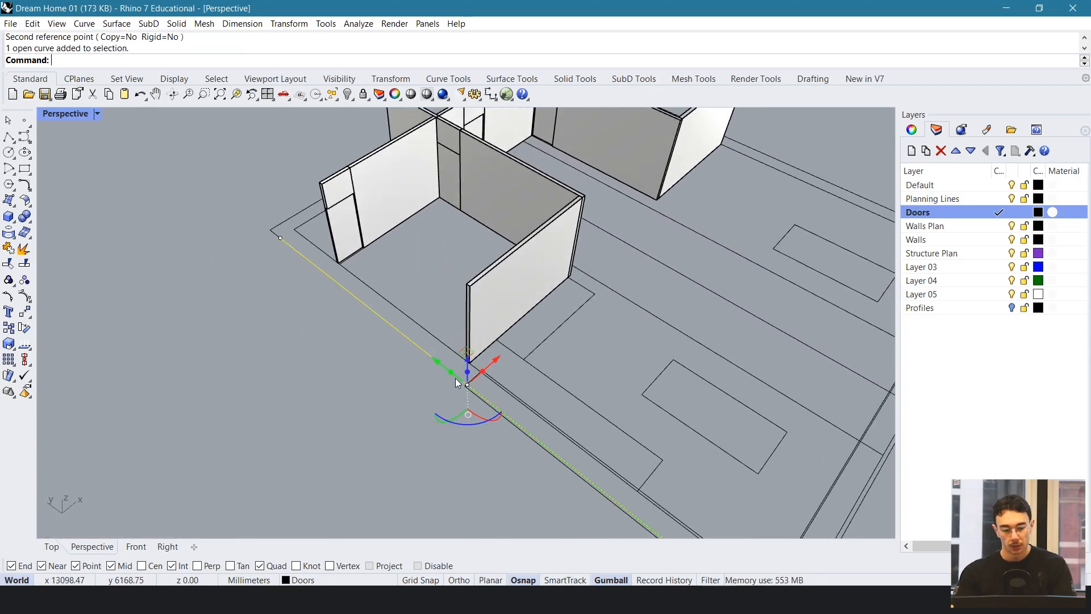
{"action": "key", "text": "Delete"}
{"action": "left_click", "coordinate": [470, 385]}
{"action": "scroll", "coordinate": [455, 372], "scroll_direction": "down", "scroll_amount": 8}
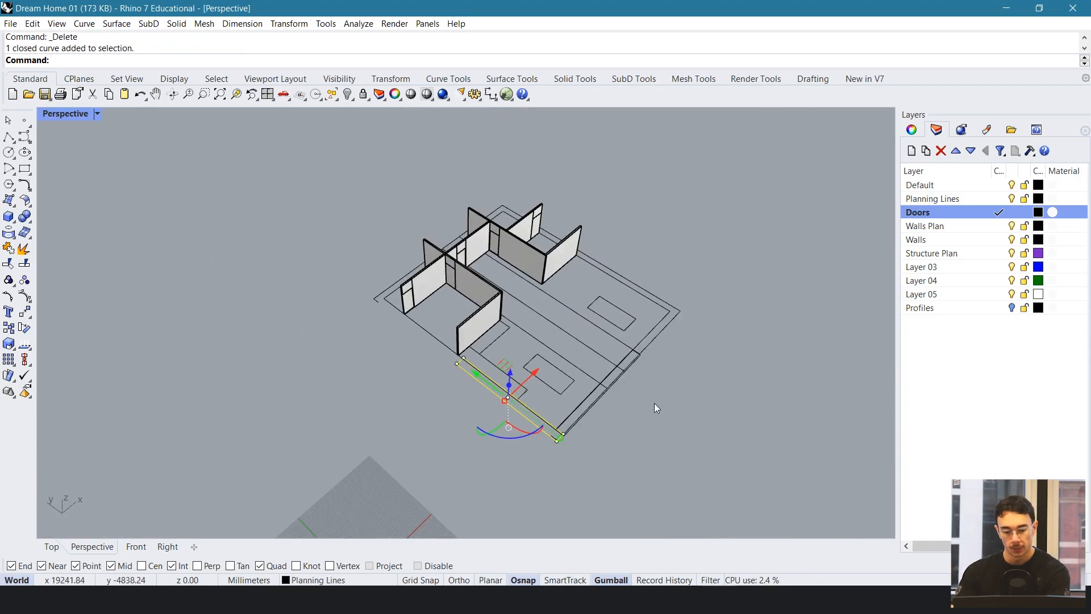
{"action": "scroll", "coordinate": [654, 403], "scroll_direction": "up", "scroll_amount": 8}
{"action": "key", "text": "Delete"}
{"action": "left_click", "coordinate": [529, 367]}
{"action": "key", "text": "Delete"}
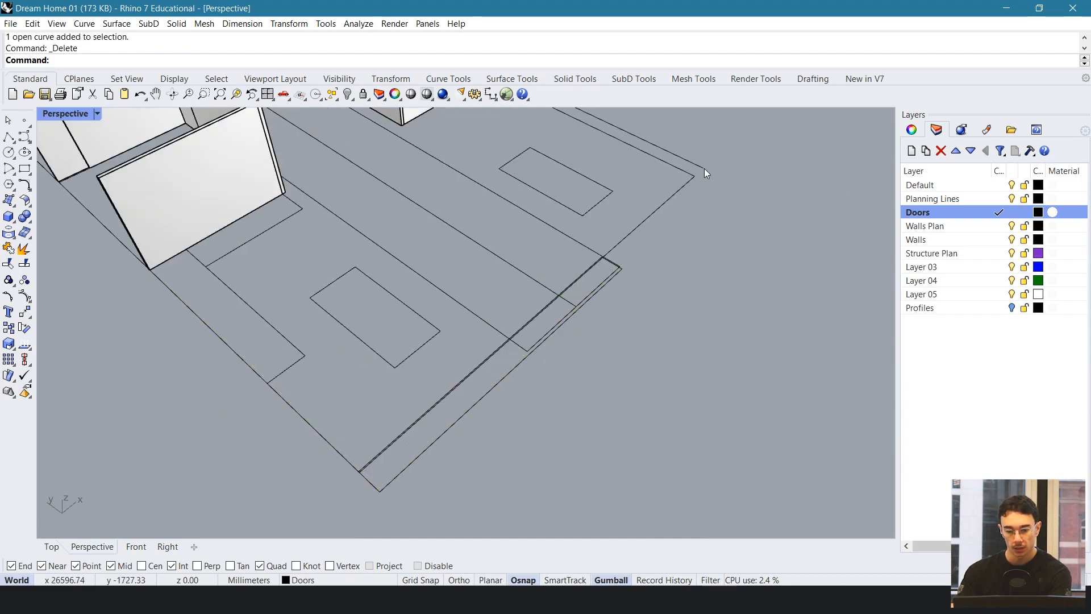
- Move the three long leftover curves at the open end of the house plan to the Profiles layer
{"action": "right_click_drag", "start_coordinate": [545, 333], "coordinate": [545, 398]}
{"action": "left_click", "coordinate": [531, 402]}
{"action": "right_click", "coordinate": [965, 199]}
{"action": "left_click", "coordinate": [922, 186]}
{"action": "right_click", "coordinate": [934, 307]}
{"action": "left_click", "coordinate": [990, 519]}
- Delete the redundant curve overlapping the house outline along the open end of the plan
{"action": "right_click_drag", "start_coordinate": [739, 318], "coordinate": [643, 445]}
{"action": "left_click", "coordinate": [644, 393]}
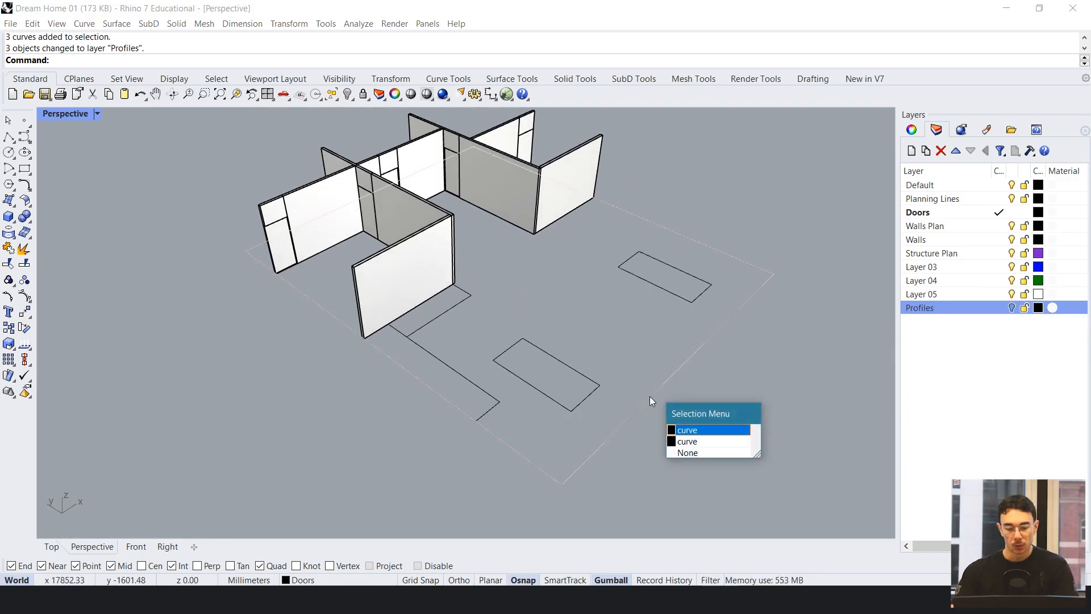
{"action": "left_click", "coordinate": [698, 441]}
{"action": "key", "text": "Delete"}
- Offset the closed house outline 300 mm outward for the outer wall thickness
{"action": "left_click", "coordinate": [682, 366]}
{"action": "right_click_drag", "start_coordinate": [681, 366], "coordinate": [596, 314]}
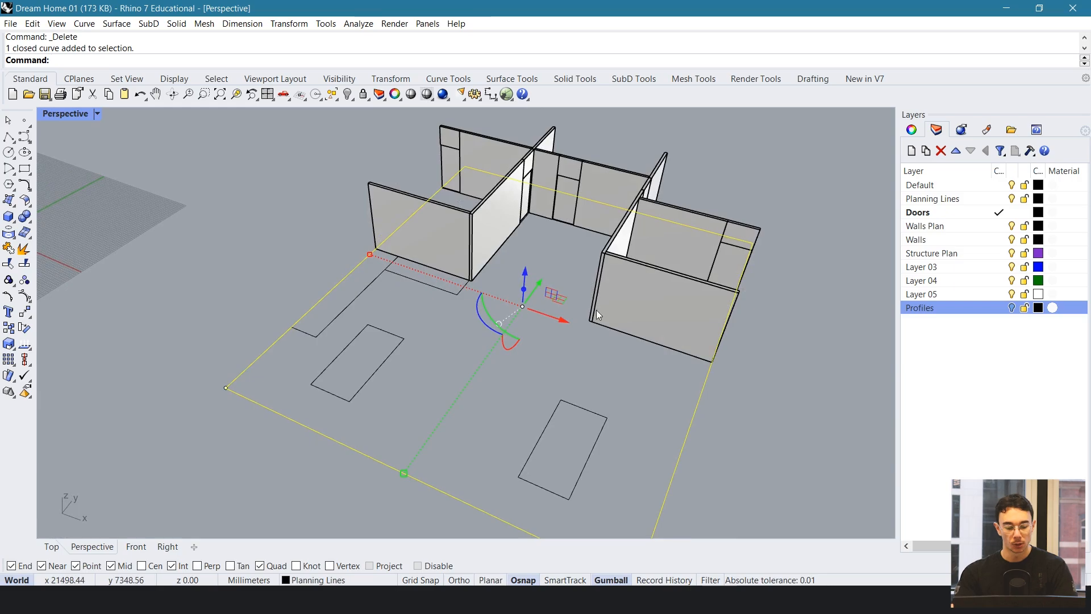
{"action": "key", "text": "Return"}
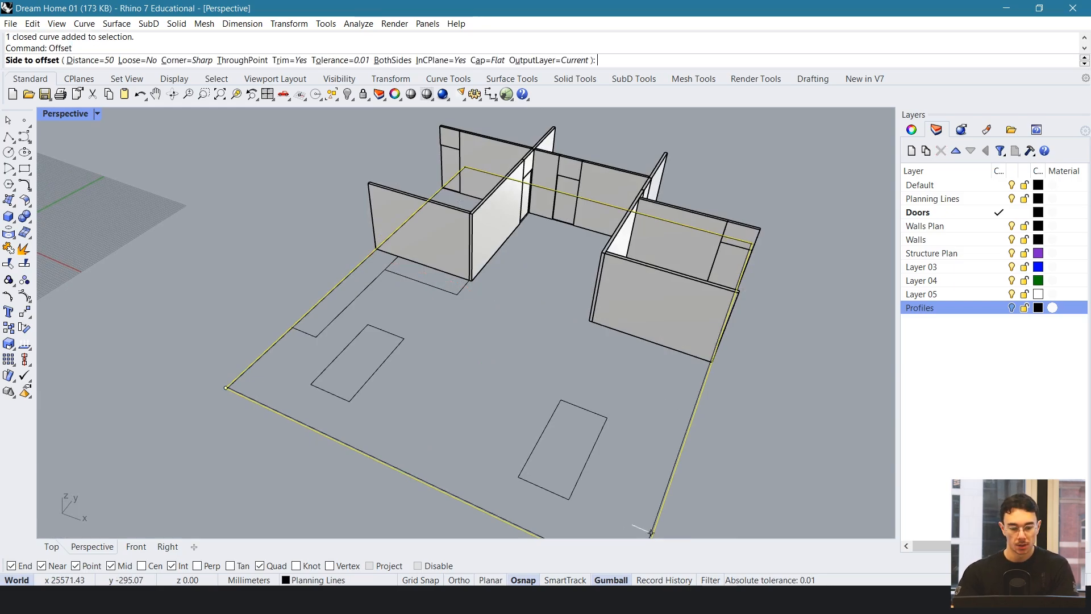
{"action": "right_click_drag", "start_coordinate": [471, 246], "coordinate": [383, 348]}
{"action": "scroll", "coordinate": [382, 351], "scroll_direction": "up", "scroll_amount": 3}
{"action": "type", "text": "300"}
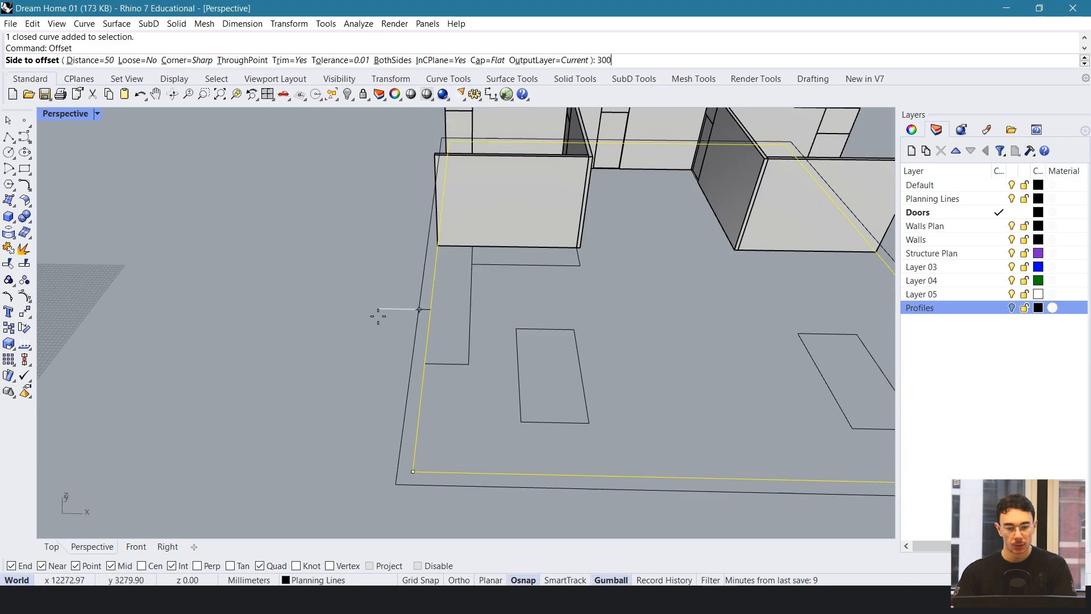
{"action": "key", "text": "Return"}
- Extrude the house outline and its offset together 2800 mm as solid outer walls, matching the interior wall height
{"action": "right_click_drag", "start_coordinate": [382, 377], "coordinate": [454, 348]}
{"action": "right_click_drag", "start_coordinate": [505, 322], "coordinate": [375, 364]}
{"action": "left_click", "coordinate": [289, 359], "text": "shift"}
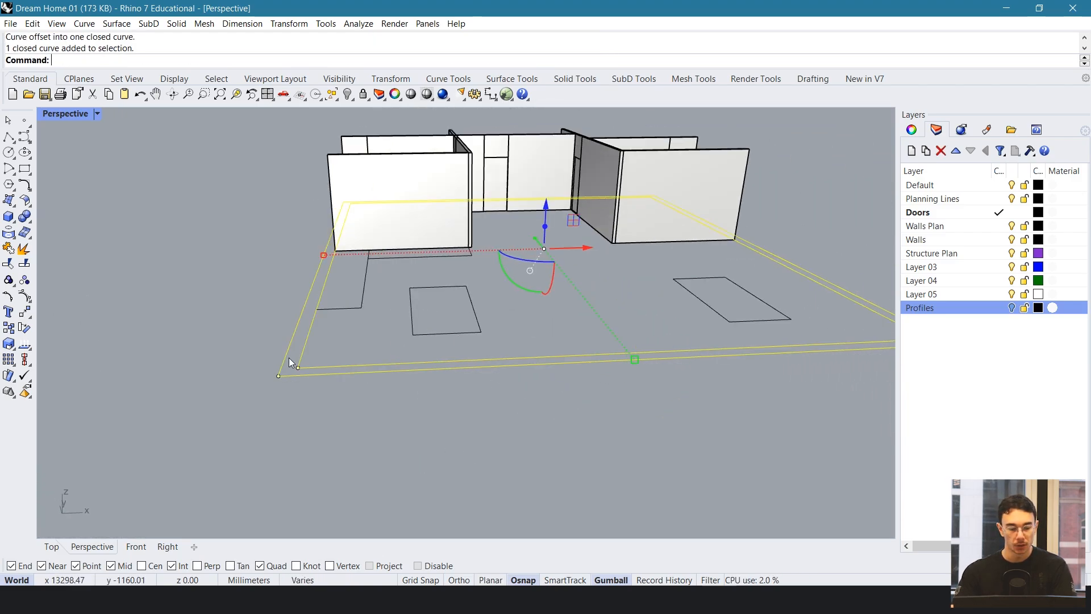
{"action": "type", "text": "ExtrudeCrv"}
{"action": "key", "text": "Return"}
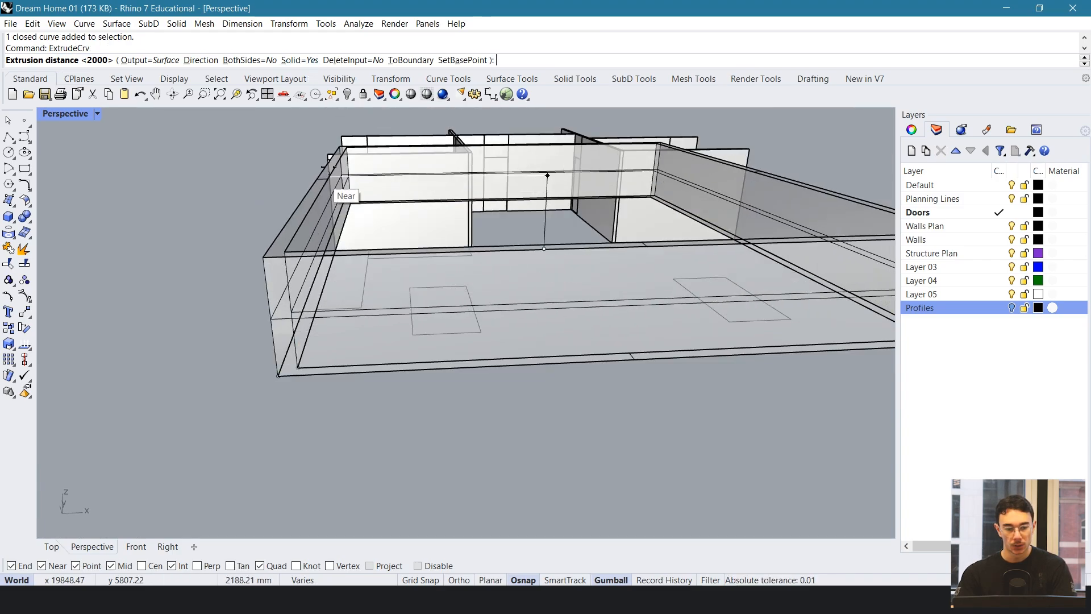
{"action": "left_click", "coordinate": [343, 170]}
- Hide the two rectangles on the floor of the open living area
{"action": "right_click_drag", "start_coordinate": [180, 240], "coordinate": [279, 352]}
{"action": "left_click", "coordinate": [298, 438]}
{"action": "right_click_drag", "start_coordinate": [302, 435], "coordinate": [592, 346]}
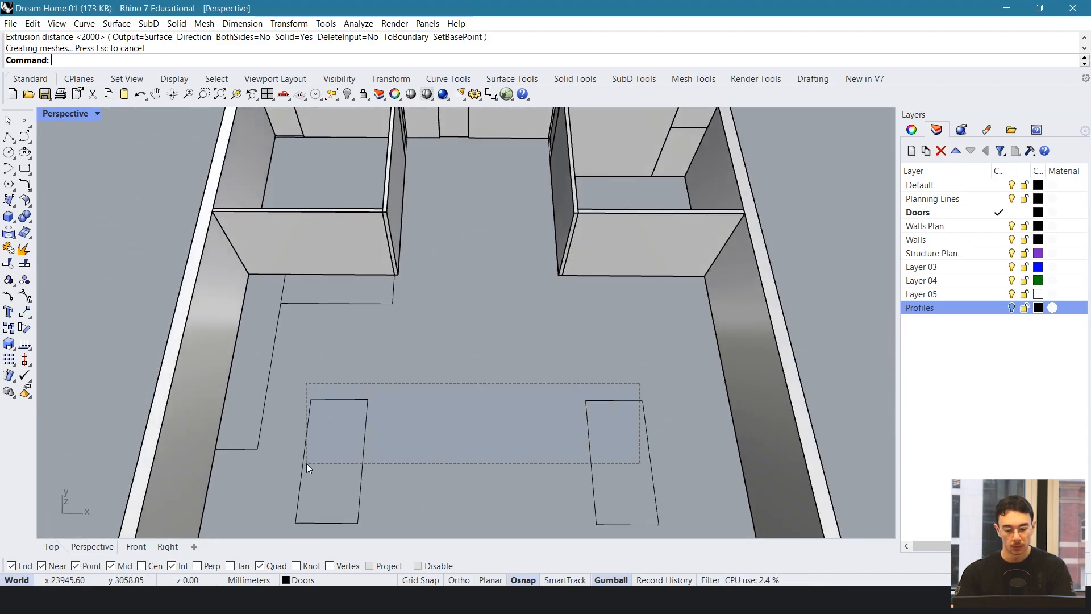
{"action": "left_click_drag", "start_coordinate": [307, 464], "coordinate": [307, 464]}
{"action": "key", "text": "ctrl+h"}
- Extrude both rectangles of the L-shaped kitchen counter 800 mm high
{"action": "scroll", "coordinate": [282, 310], "scroll_direction": "up", "scroll_amount": 3}
{"action": "left_click", "coordinate": [284, 312]}
{"action": "type", "text": "ExtrudeCrv"}
{"action": "key", "text": "Return"}
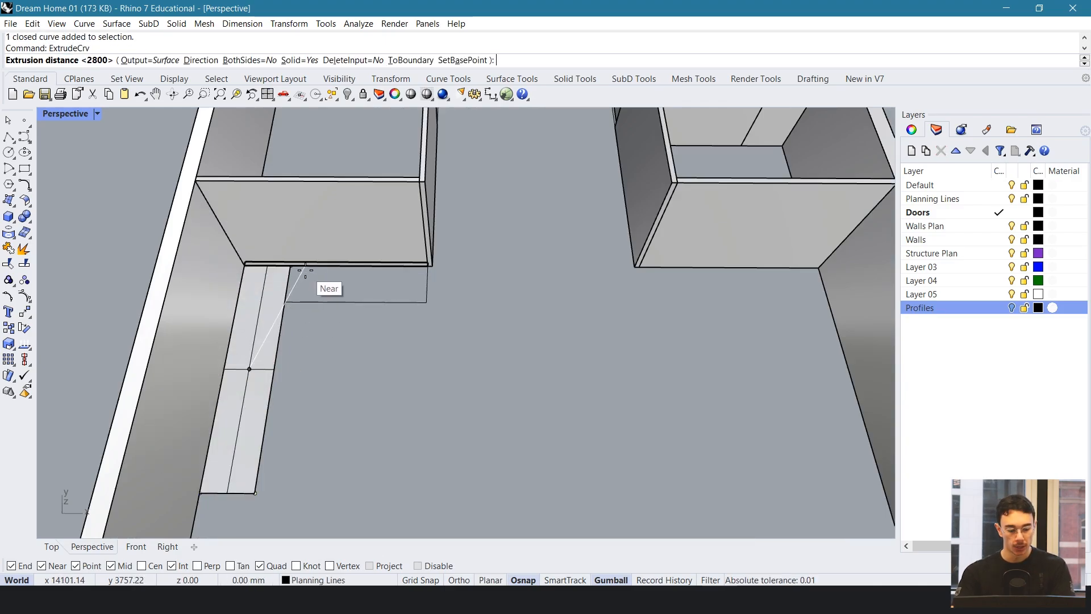
{"action": "left_click", "coordinate": [305, 271]}
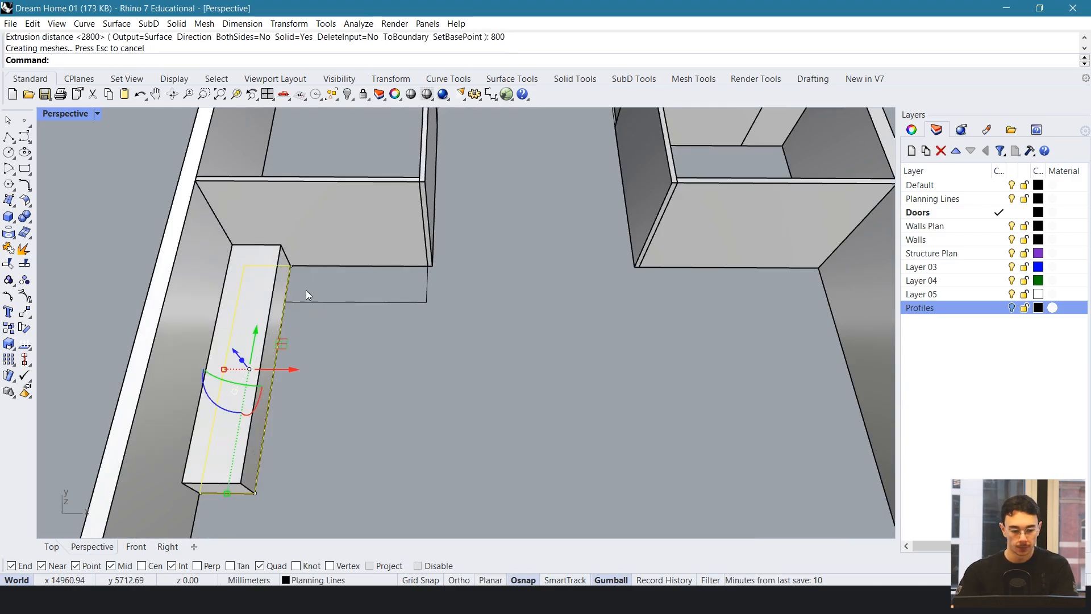
{"action": "key", "text": "Return"}
{"action": "key", "text": "Return"}
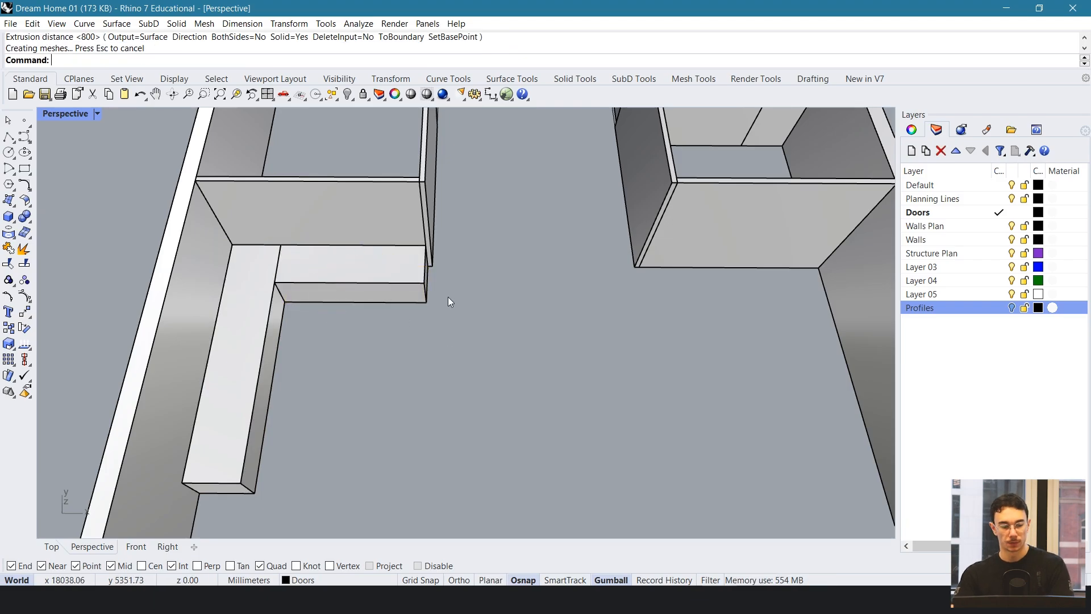
- Create the floor with PlanarSrf from the closed outline inside the outer walls
{"action": "scroll", "coordinate": [432, 270], "scroll_direction": "down", "scroll_amount": 5}
{"action": "right_click_drag", "start_coordinate": [416, 243], "coordinate": [517, 304]}
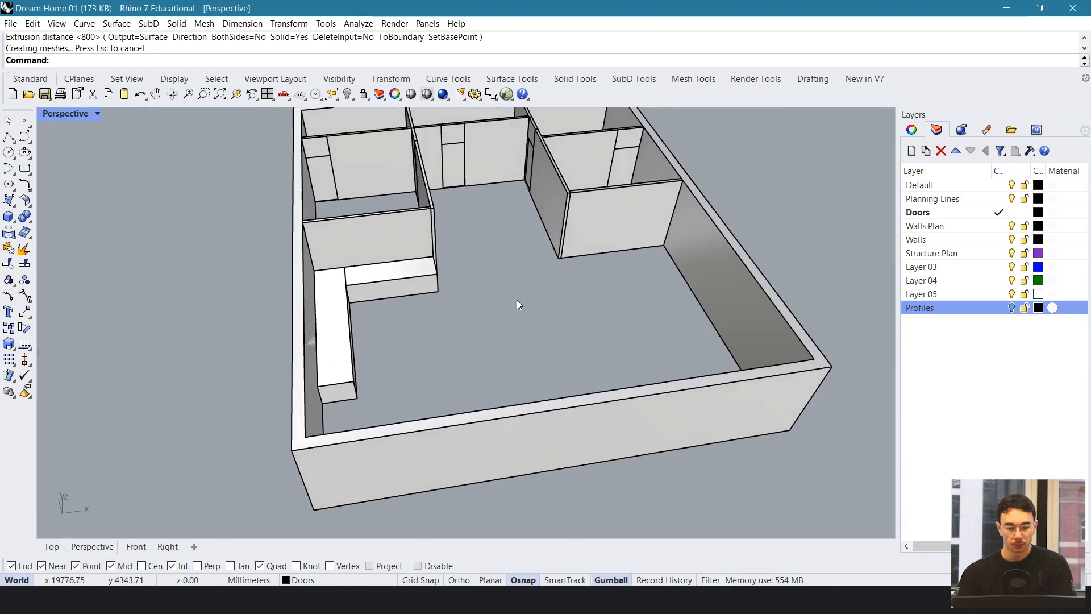
{"action": "left_click", "coordinate": [677, 270]}
{"action": "left_click", "coordinate": [700, 309]}
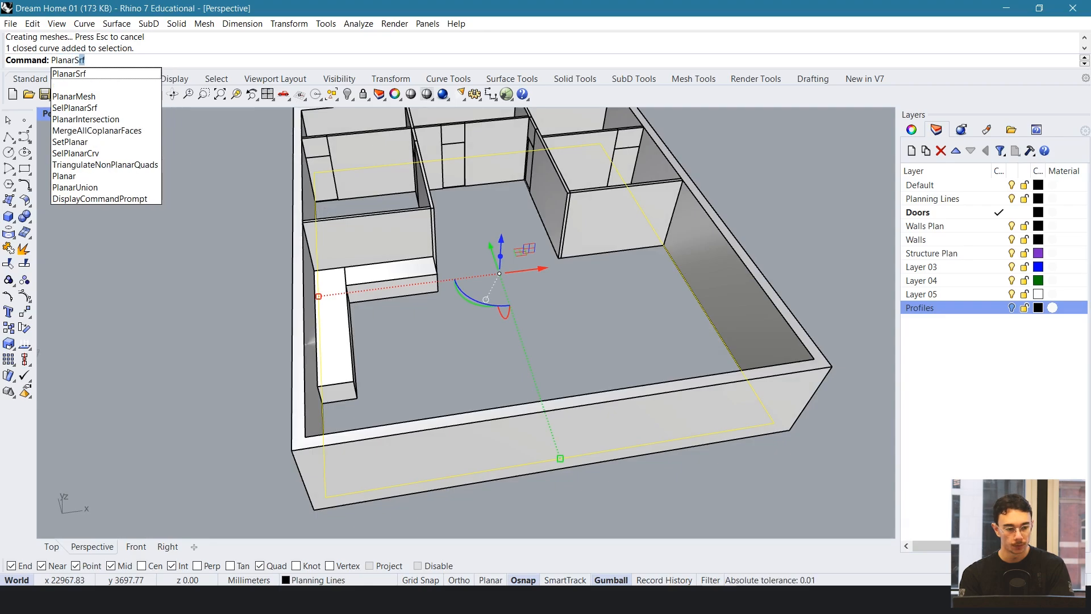
{"action": "key", "text": "Return"}
{"action": "right_click_drag", "start_coordinate": [637, 284], "coordinate": [455, 325]}
{"action": "scroll", "coordinate": [609, 306], "scroll_direction": "down", "scroll_amount": 5}
{"action": "scroll", "coordinate": [445, 333], "scroll_direction": "up", "scroll_amount": 5}
{"action": "left_click", "coordinate": [475, 315]}
{"action": "left_click", "coordinate": [295, 327], "text": "shift"}
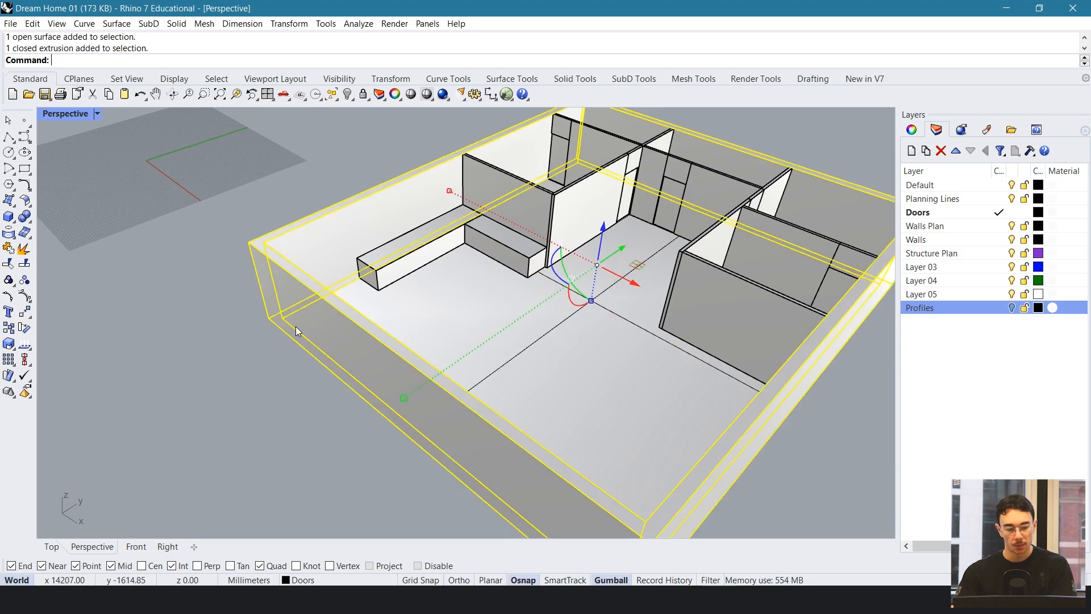
{"action": "key", "text": "Escape"}
- Try to move the closed house outline curve vertically from the base of the walls
{"action": "left_click", "coordinate": [346, 284]}
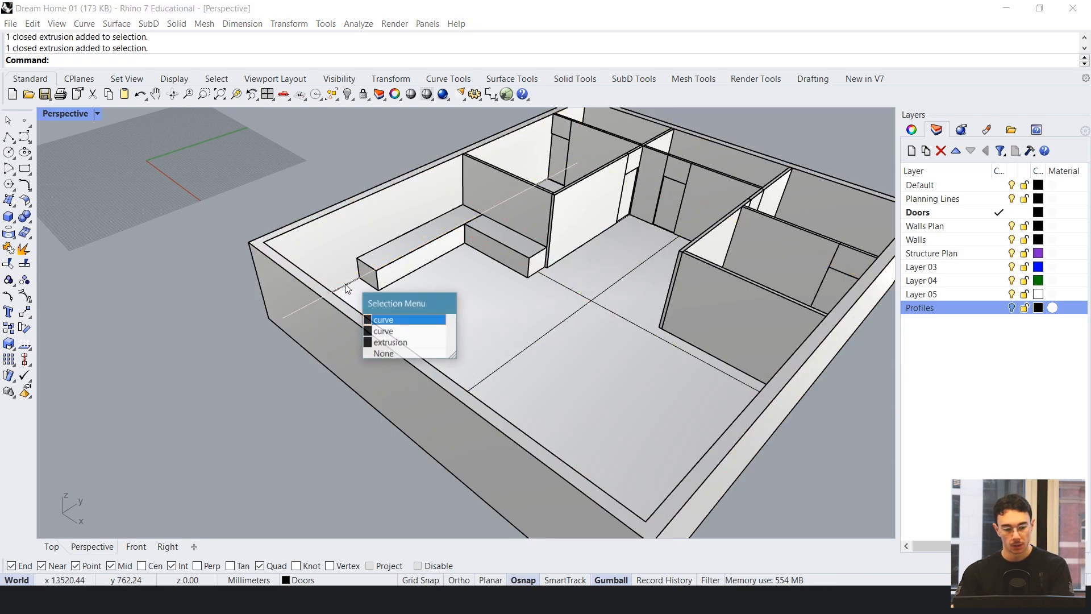
{"action": "left_click", "coordinate": [383, 332]}
{"action": "scroll", "coordinate": [567, 300], "scroll_direction": "down", "scroll_amount": 5}
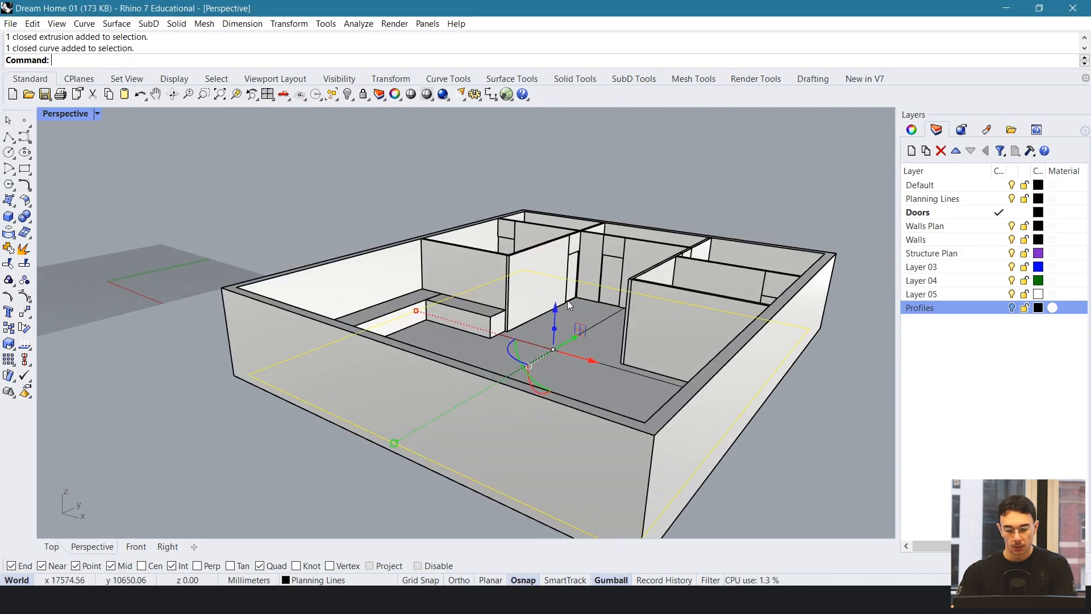
{"action": "left_click_drag", "start_coordinate": [554, 310], "coordinate": [562, 198]}
{"action": "left_click_drag", "start_coordinate": [595, 340], "coordinate": [656, 430]}
{"action": "scroll", "coordinate": [657, 431], "scroll_direction": "up", "scroll_amount": 3}
{"action": "right_click_drag", "start_coordinate": [656, 431], "coordinate": [560, 291]}
{"action": "key", "text": "Escape"}
- Copy the door in the corridor's cross wall to the outer wall near the free end of the kitchen counter
{"action": "right_click_drag", "start_coordinate": [506, 405], "coordinate": [446, 375]}
{"action": "right_click_drag", "start_coordinate": [488, 183], "coordinate": [502, 197]}
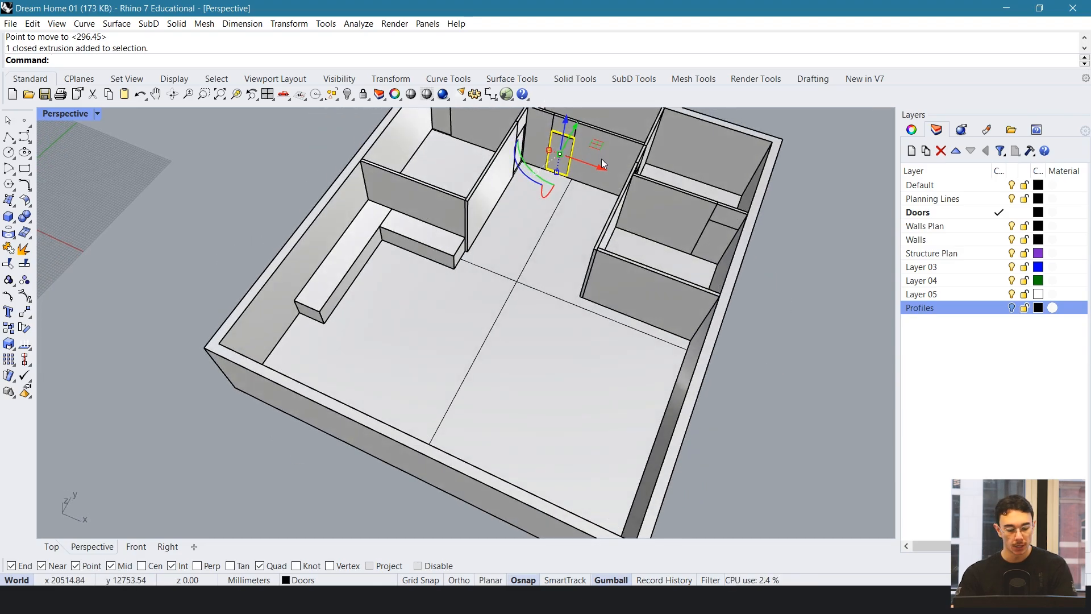
{"action": "left_click_drag", "start_coordinate": [595, 149], "coordinate": [352, 392]}
{"action": "scroll", "coordinate": [358, 382], "scroll_direction": "up", "scroll_amount": 5}
{"action": "scroll", "coordinate": [358, 382], "scroll_direction": "up", "scroll_amount": 2}
{"action": "left_click_drag", "start_coordinate": [287, 362], "coordinate": [285, 363]}
{"action": "key", "text": "ctrl+z"}
- Thicken the copied door into a block that passes through the outer wall, and adjust its position across the wall
{"action": "right_click_drag", "start_coordinate": [285, 363], "coordinate": [270, 353]}
{"action": "scroll", "coordinate": [269, 341], "scroll_direction": "up", "scroll_amount": 5}
{"action": "left_click_drag", "start_coordinate": [260, 308], "coordinate": [187, 351]}
{"action": "scroll", "coordinate": [187, 350], "scroll_direction": "down", "scroll_amount": 6}
{"action": "right_click_drag", "start_coordinate": [227, 348], "coordinate": [686, 387]}
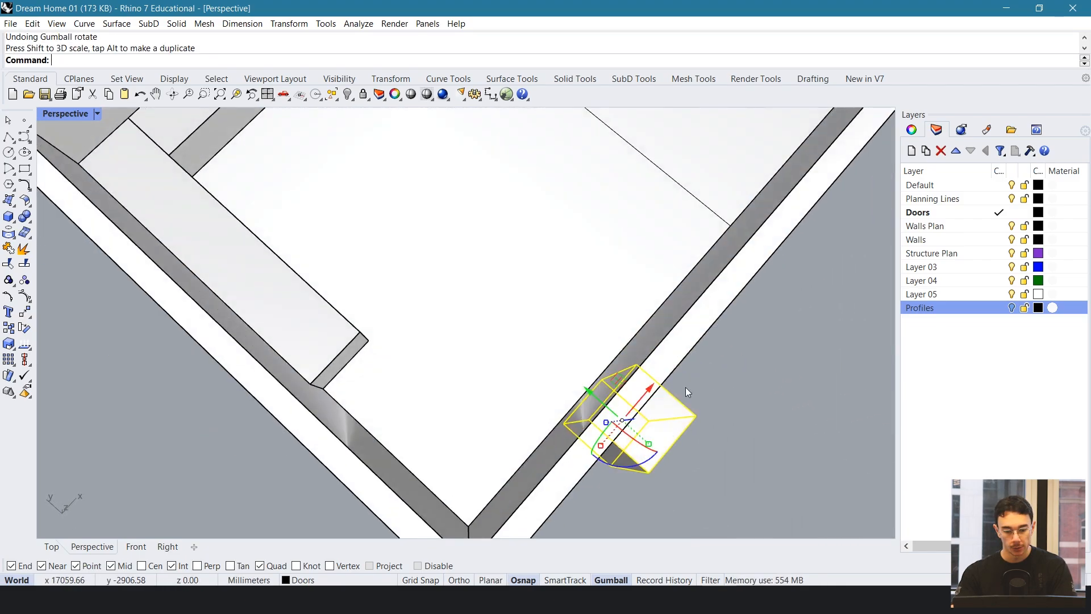
{"action": "left_click_drag", "start_coordinate": [618, 380], "coordinate": [605, 346]}
- Split the outer wall with the door block using BooleanSplit, and move the block out in front of the wall
{"action": "right_click_drag", "start_coordinate": [611, 349], "coordinate": [494, 285]}
{"action": "right_click_drag", "start_coordinate": [554, 269], "coordinate": [498, 288]}
{"action": "left_click", "coordinate": [499, 287]}
{"action": "type", "text": "BooleanSplit"}
{"action": "key", "text": "Return"}
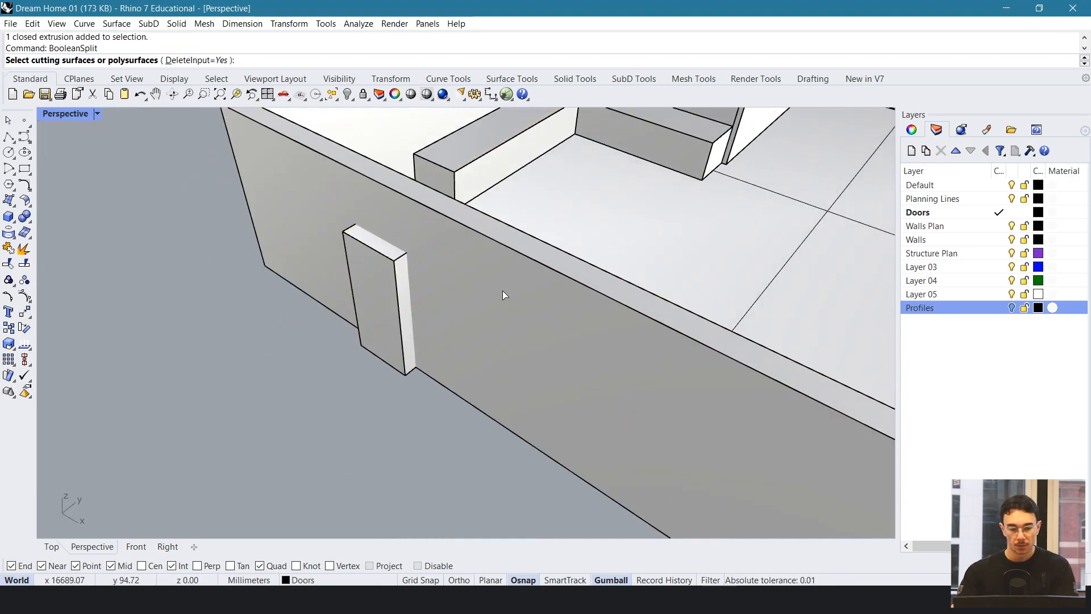
{"action": "left_click", "coordinate": [378, 288]}
{"action": "key", "text": "Return"}
{"action": "left_click", "coordinate": [384, 290]}
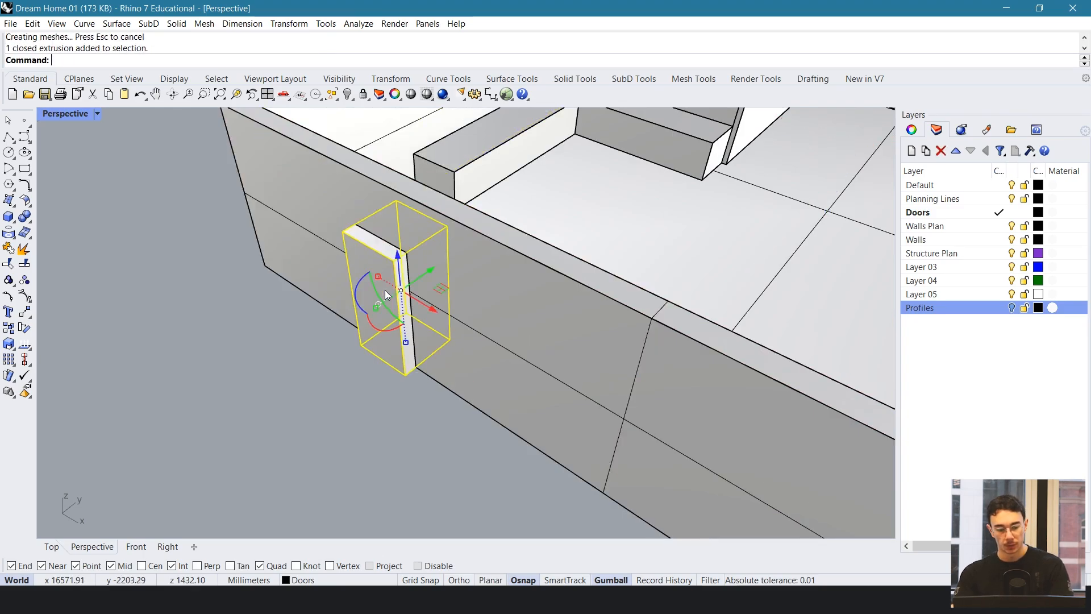
{"action": "left_click_drag", "start_coordinate": [435, 268], "coordinate": [165, 439]}
- Thin the split-off door piece with Scale1D from its inner bottom corner to about 0.24 of its thickness
{"action": "left_click", "coordinate": [377, 311]}
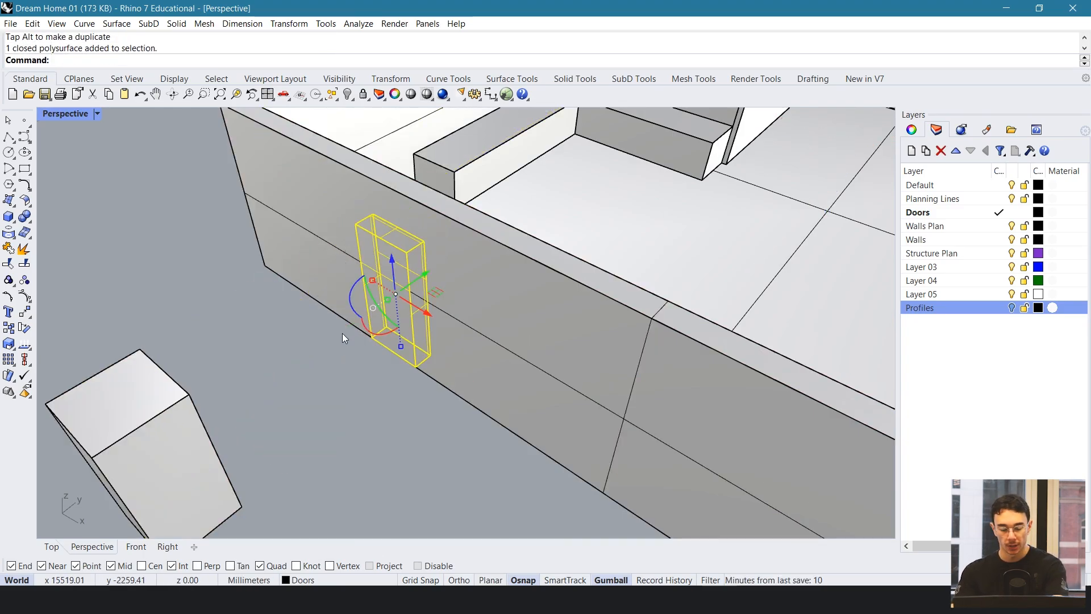
{"action": "scroll", "coordinate": [342, 333], "scroll_direction": "up", "scroll_amount": 2}
{"action": "scroll", "coordinate": [426, 250], "scroll_direction": "up", "scroll_amount": 3}
{"action": "type", "text": "Scale1D"}
{"action": "key", "text": "Return"}
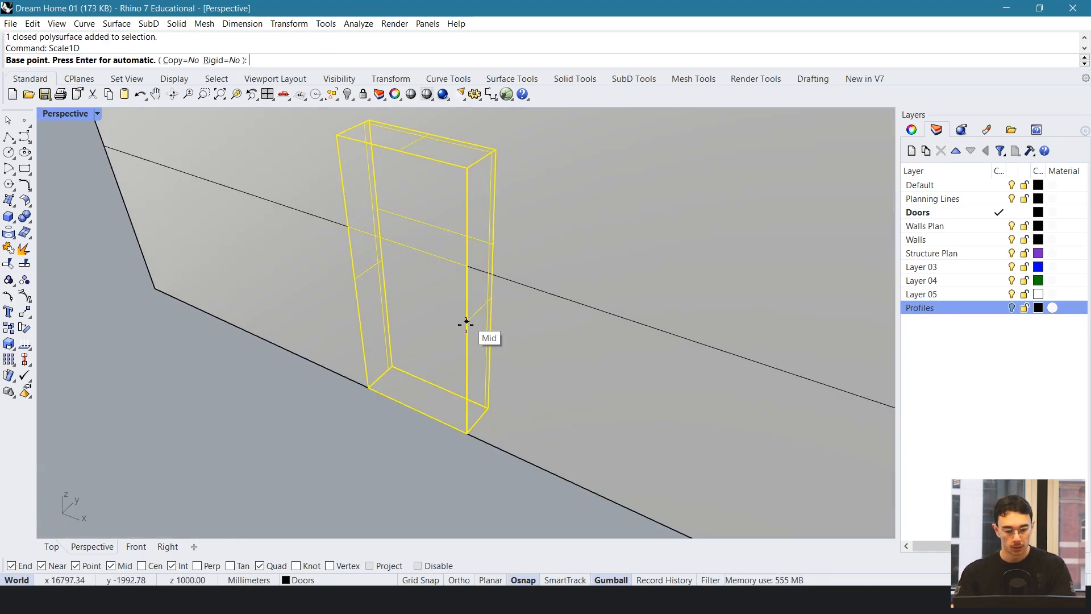
{"action": "left_click", "coordinate": [488, 408]}
{"action": "left_click", "coordinate": [467, 433]}
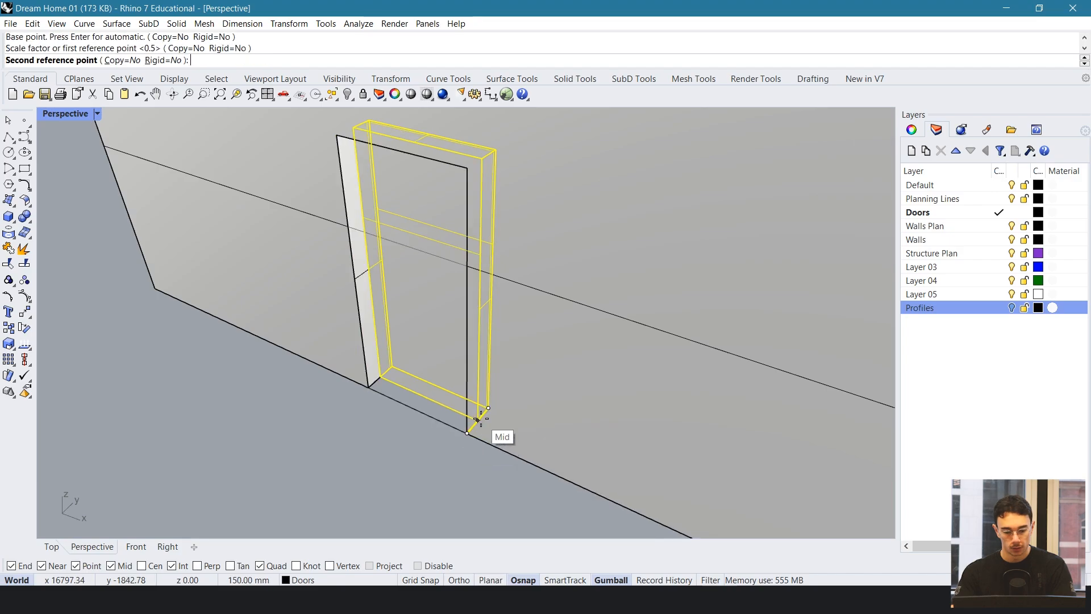
{"action": "scroll", "coordinate": [488, 411], "scroll_direction": "up", "scroll_amount": 5}
{"action": "scroll", "coordinate": [494, 393], "scroll_direction": "down", "scroll_amount": 2}
{"action": "left_click", "coordinate": [495, 389]}
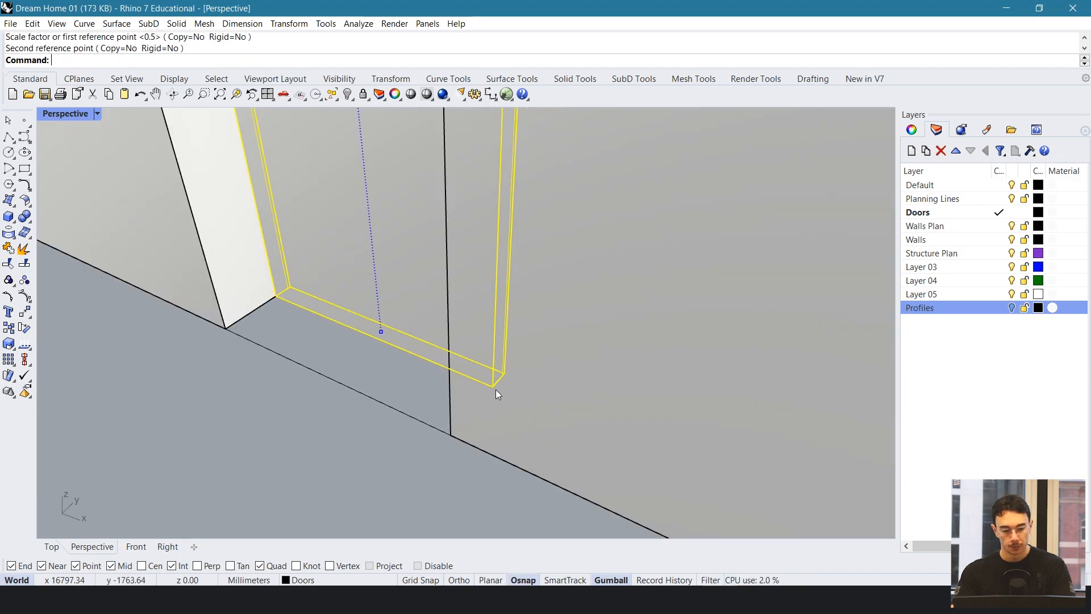
{"action": "key", "text": "Escape"}
- Move the cutting block back into the same outer wall beside the new door and raise it slightly
{"action": "scroll", "coordinate": [496, 391], "scroll_direction": "down", "scroll_amount": 6}
{"action": "scroll", "coordinate": [492, 399], "scroll_direction": "down", "scroll_amount": 4}
{"action": "right_click_drag", "start_coordinate": [492, 399], "coordinate": [399, 343]}
{"action": "right_click_drag", "start_coordinate": [399, 343], "coordinate": [455, 382]}
{"action": "scroll", "coordinate": [454, 382], "scroll_direction": "up", "scroll_amount": 5}
{"action": "left_click", "coordinate": [131, 411]}
{"action": "right_click_drag", "start_coordinate": [132, 411], "coordinate": [266, 234]}
{"action": "left_click_drag", "start_coordinate": [280, 314], "coordinate": [585, 237]}
{"action": "right_click_drag", "start_coordinate": [586, 237], "coordinate": [441, 219]}
{"action": "left_click_drag", "start_coordinate": [467, 228], "coordinate": [458, 226]}
{"action": "right_click_drag", "start_coordinate": [469, 284], "coordinate": [539, 242]}
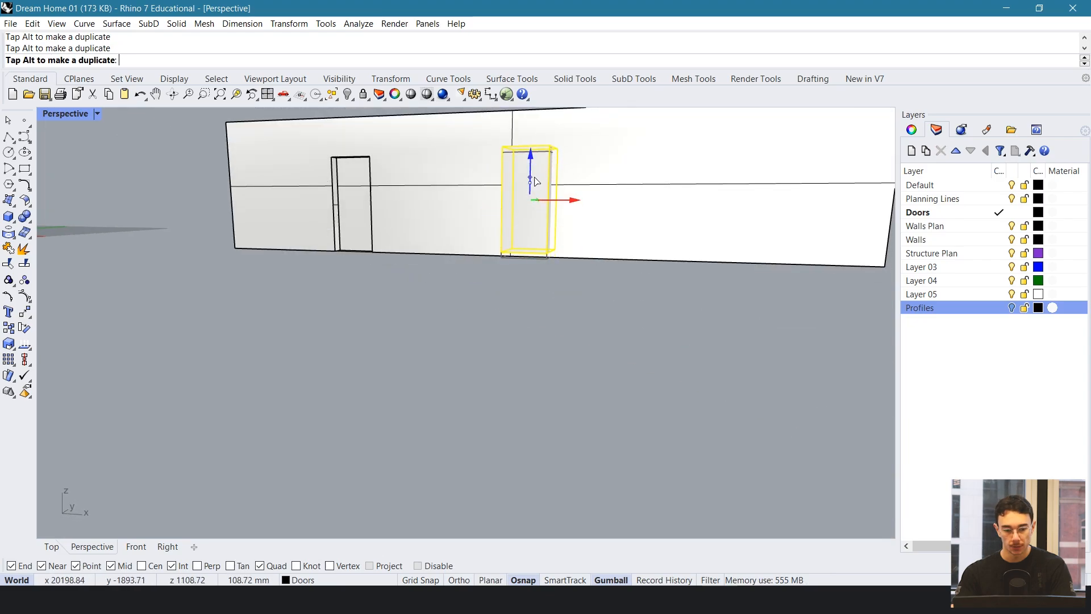
{"action": "left_click_drag", "start_coordinate": [535, 177], "coordinate": [534, 176]}
- Shorten the cutting block with Scale1D from its bottom corner so its top aligns with the door head
{"action": "right_click_drag", "start_coordinate": [534, 175], "coordinate": [574, 180]}
{"action": "type", "text": "scale1d"}
{"action": "key", "text": "Return"}
{"action": "scroll", "coordinate": [557, 168], "scroll_direction": "up", "scroll_amount": 3}
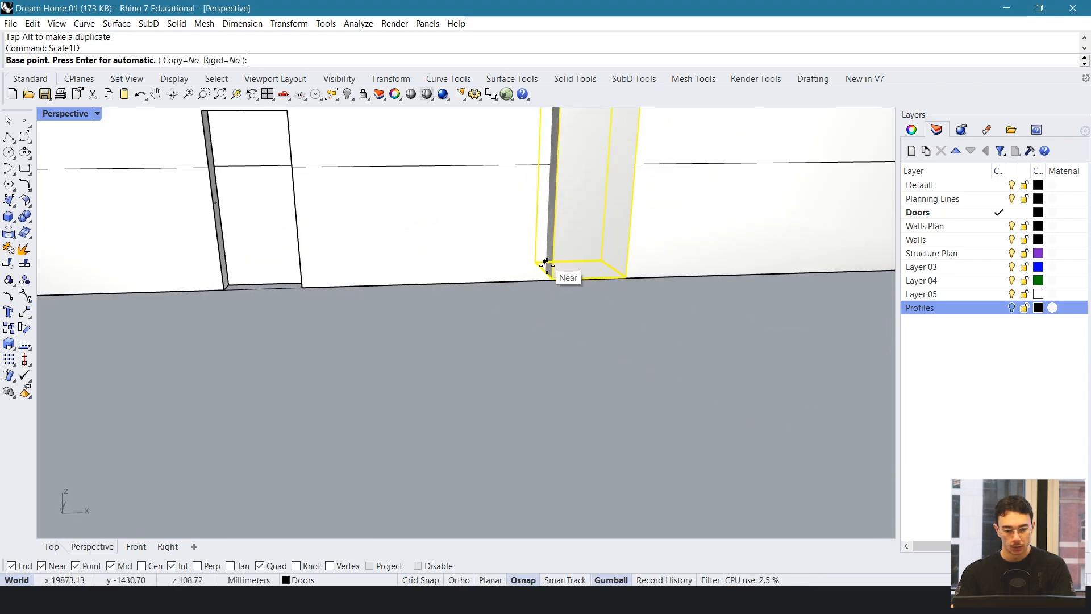
{"action": "scroll", "coordinate": [556, 196], "scroll_direction": "down", "scroll_amount": 2}
{"action": "left_click", "coordinate": [543, 325]}
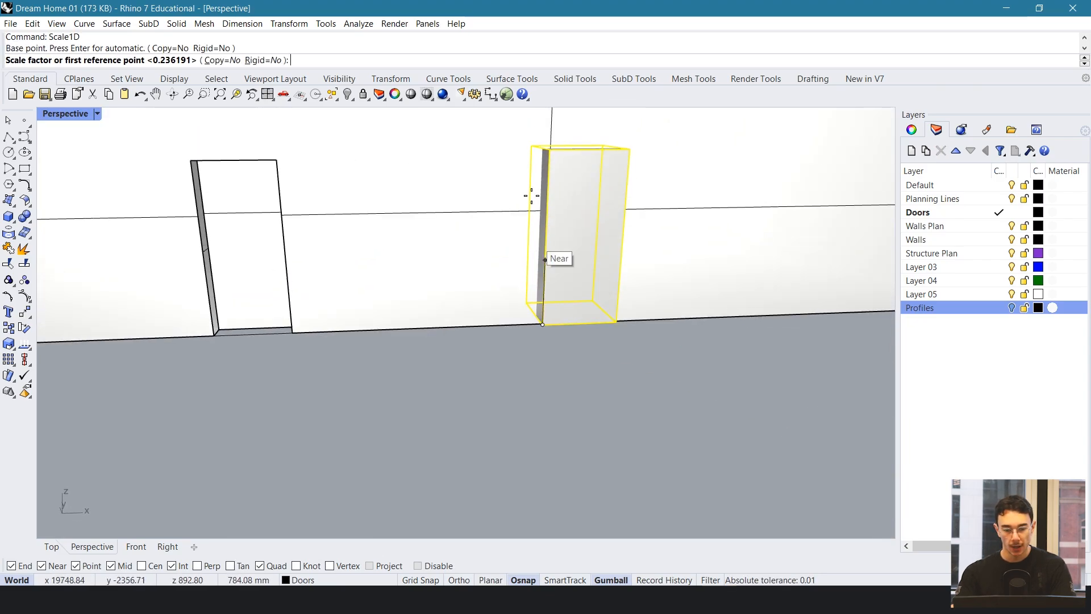
{"action": "left_click", "coordinate": [548, 149]}
{"action": "left_click", "coordinate": [277, 165]}
- Raise the underside of the cutting block to sill level with Scale1D from its top corner
{"action": "key", "text": "Return"}
{"action": "left_click", "coordinate": [549, 160]}
{"action": "left_click", "coordinate": [543, 325]}
{"action": "left_click", "coordinate": [544, 292]}
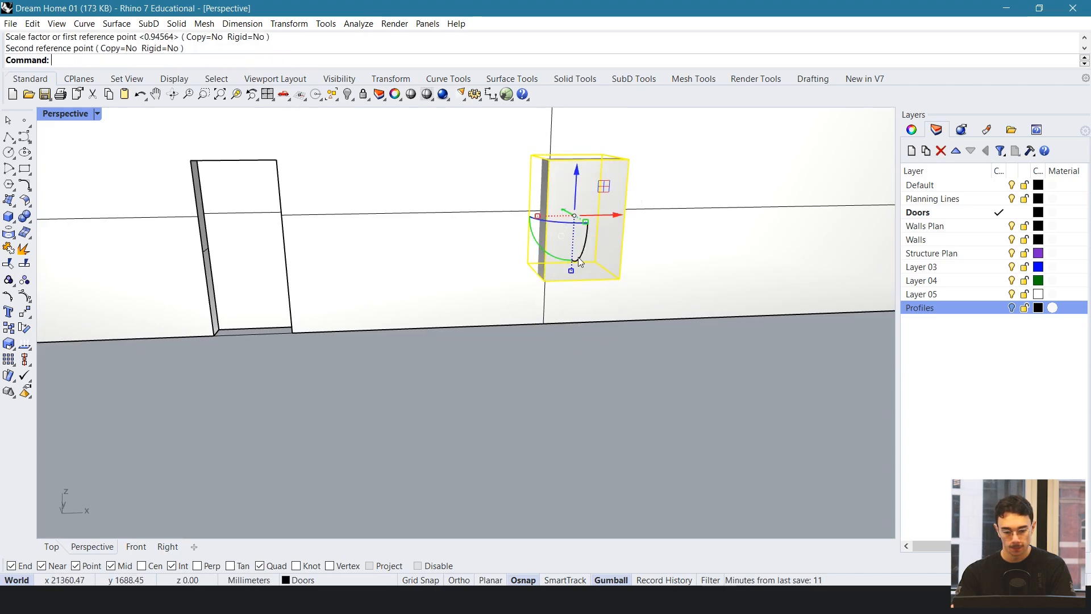
- Stretch the cutting block along the outer wall into a wide window shape and slide it towards the house corner
{"action": "scroll", "coordinate": [578, 257], "scroll_direction": "up", "scroll_amount": 5}
{"action": "left_click_drag", "start_coordinate": [423, 345], "coordinate": [272, 342]}
{"action": "scroll", "coordinate": [341, 343], "scroll_direction": "down", "scroll_amount": 5}
{"action": "right_click_drag", "start_coordinate": [421, 330], "coordinate": [437, 227]}
{"action": "left_click_drag", "start_coordinate": [503, 236], "coordinate": [636, 231]}
{"action": "right_click_drag", "start_coordinate": [635, 231], "coordinate": [521, 269]}
- Split the outer wall with the wide window block using BooleanSplit, and move the block out in front of the wall
{"action": "left_click", "coordinate": [520, 269]}
{"action": "type", "text": "B"}
{"action": "key", "text": "Return"}
{"action": "left_click", "coordinate": [500, 325]}
{"action": "key", "text": "Return"}
{"action": "left_click", "coordinate": [493, 326]}
{"action": "left_click_drag", "start_coordinate": [510, 309], "coordinate": [350, 369]}
- Halve the thickness of the split-off window piece with Scale1D
{"action": "left_click", "coordinate": [492, 319]}
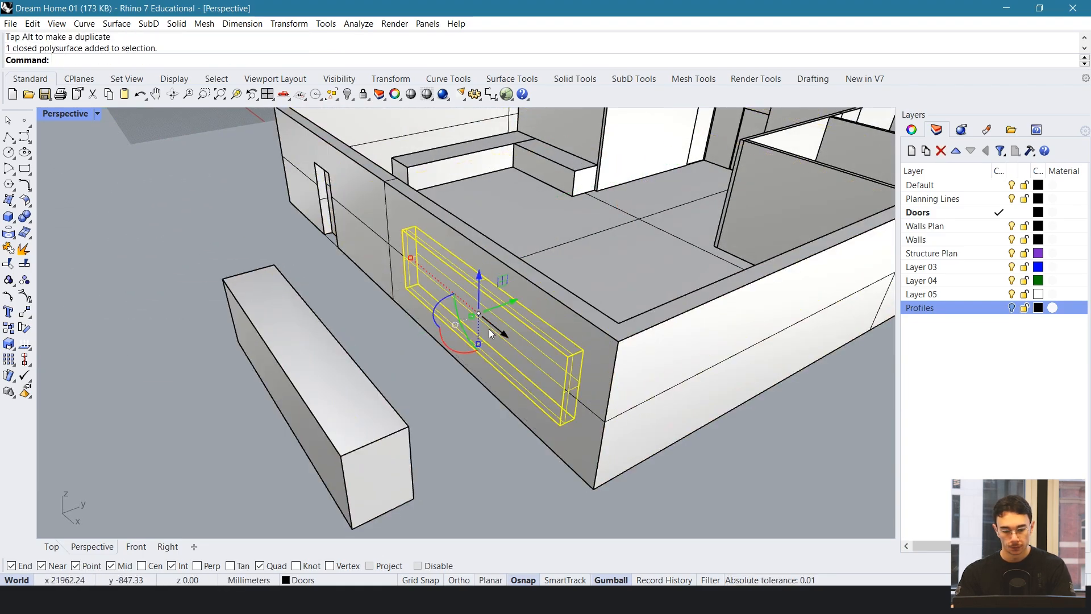
{"action": "scroll", "coordinate": [489, 328], "scroll_direction": "up", "scroll_amount": 4}
{"action": "left_click_drag", "start_coordinate": [463, 307], "coordinate": [461, 306]}
{"action": "key", "text": "ctrl+z"}
{"action": "key", "text": "Return"}
{"action": "left_click", "coordinate": [673, 518]}
{"action": "left_click", "coordinate": [657, 519]}
{"action": "left_click", "coordinate": [646, 500]}
- Repeat Scale1D on the window piece from its outer bottom corner to thin it to a narrow pane
{"action": "right_click_drag", "start_coordinate": [647, 500], "coordinate": [648, 454]}
{"action": "scroll", "coordinate": [653, 461], "scroll_direction": "up", "scroll_amount": 8}
{"action": "key", "text": "Return"}
{"action": "left_click", "coordinate": [625, 443]}
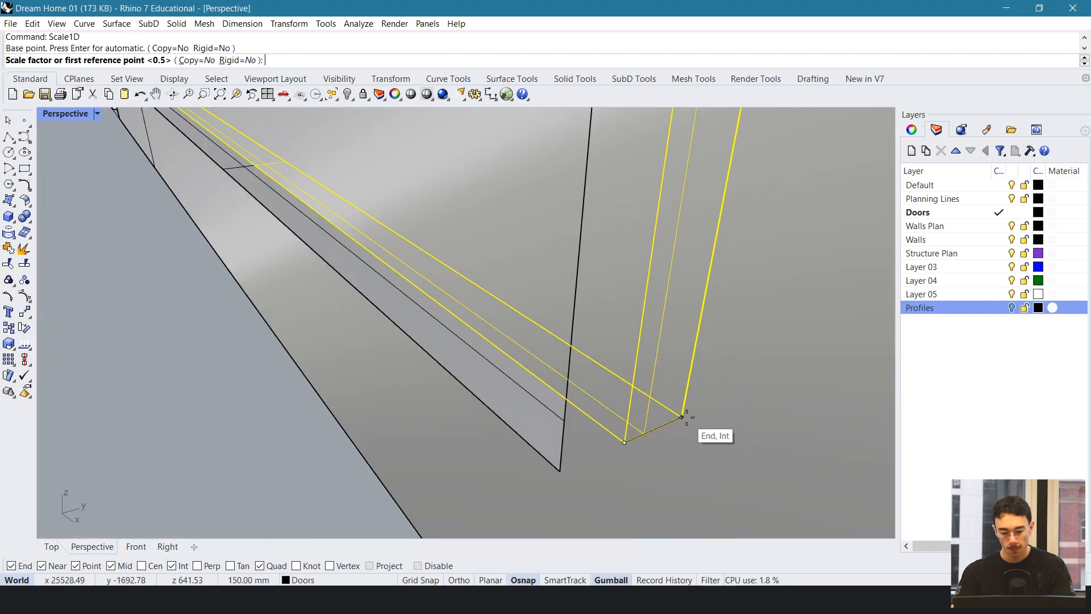
{"action": "left_click", "coordinate": [683, 417]}
{"action": "left_click", "coordinate": [636, 439]}
{"action": "scroll", "coordinate": [626, 398], "scroll_direction": "down", "scroll_amount": 8}
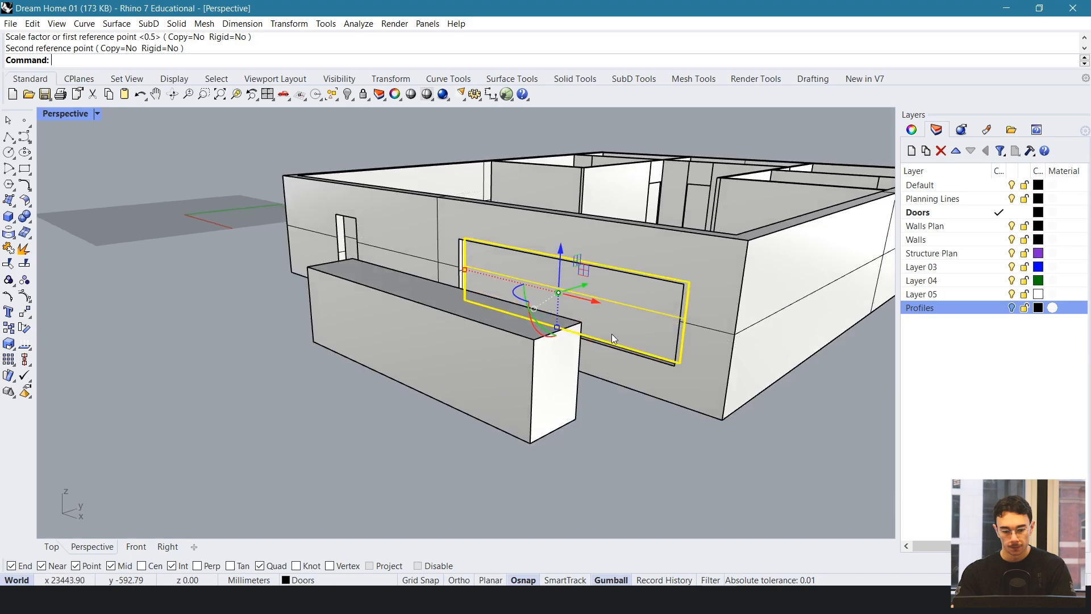
{"action": "scroll", "coordinate": [611, 333], "scroll_direction": "up", "scroll_amount": 4}
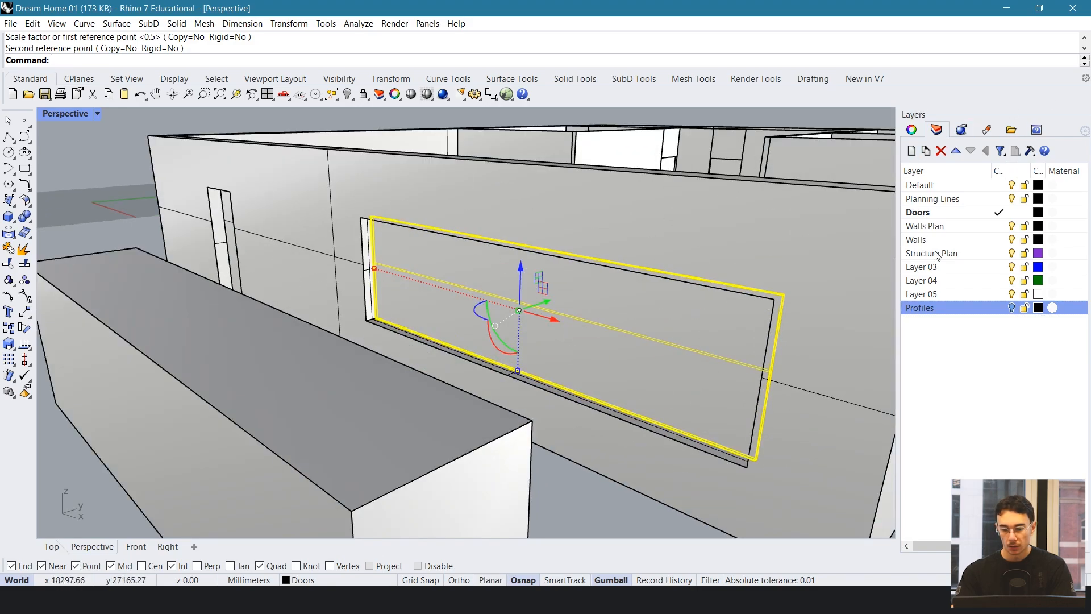
- Create a current layer named Window and move the thin window pane onto it
{"action": "left_click", "coordinate": [912, 151]}
{"action": "type", "text": "Window"}
{"action": "key", "text": "Return"}
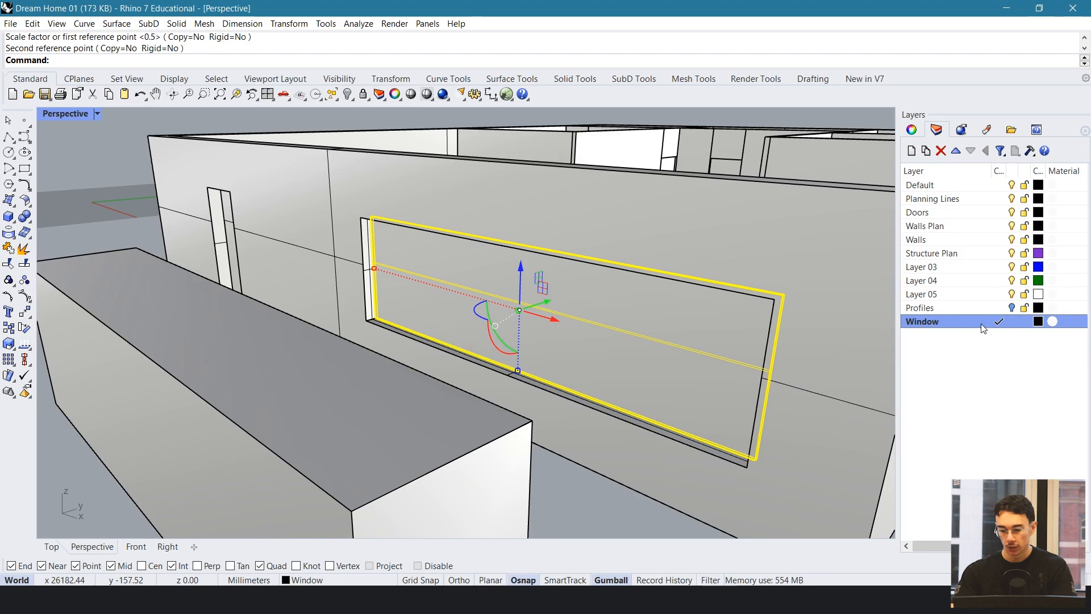
{"action": "right_click", "coordinate": [983, 326]}
{"action": "left_click", "coordinate": [980, 271]}
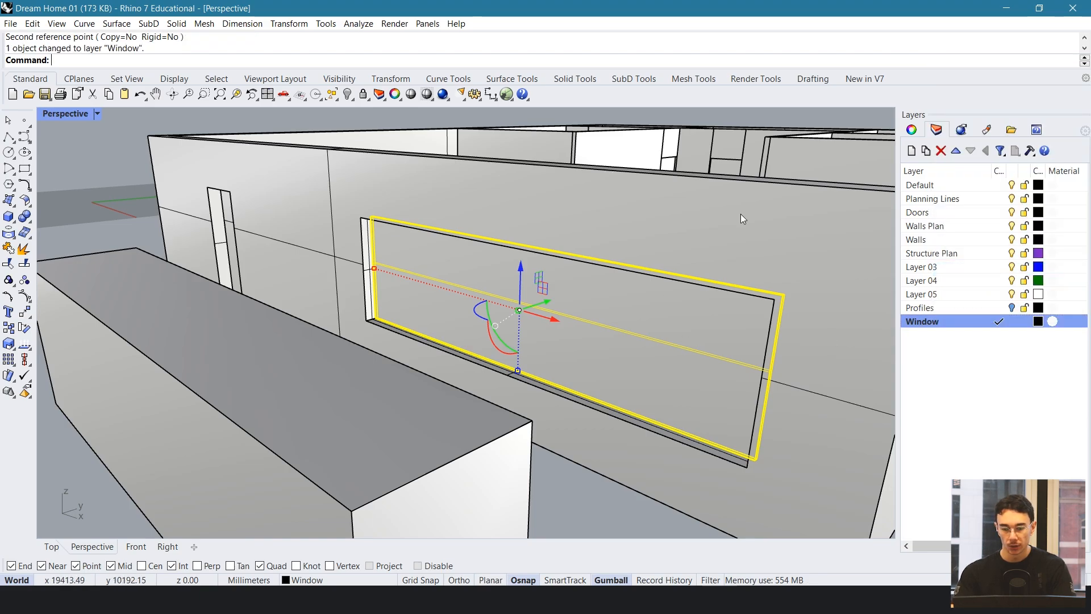
- Assign a new Glass material to the selected window pane in place of its layer material
{"action": "left_click", "coordinate": [912, 130]}
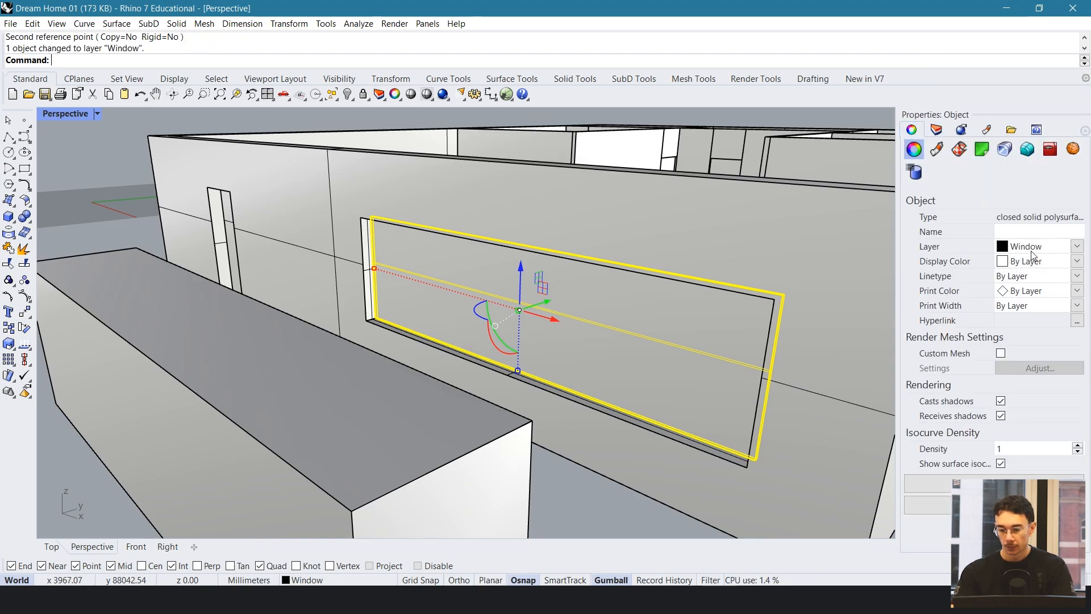
{"action": "left_click", "coordinate": [938, 150]}
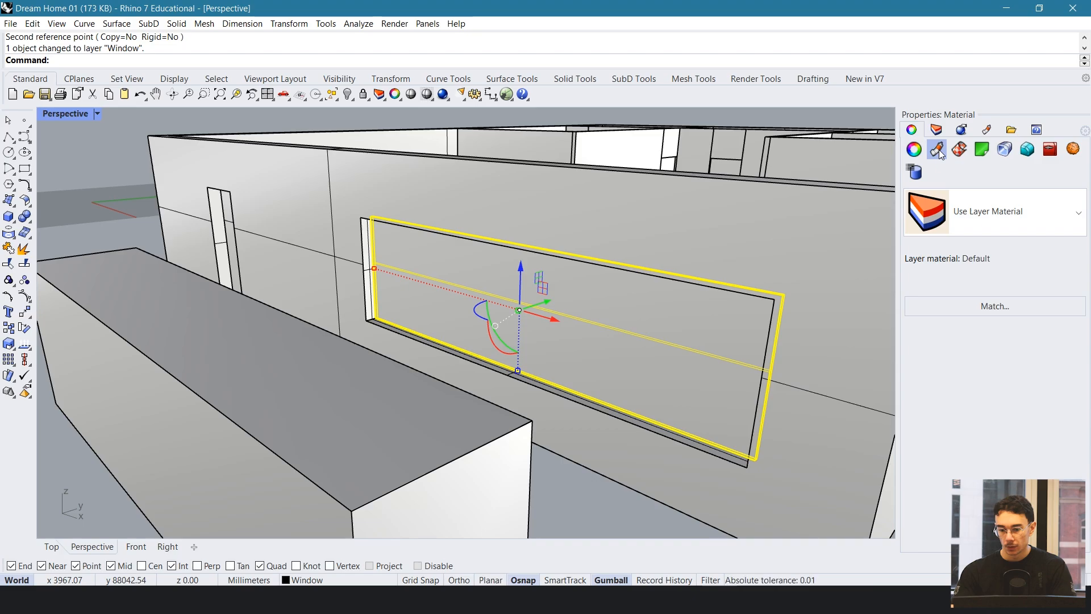
{"action": "left_click", "coordinate": [964, 214]}
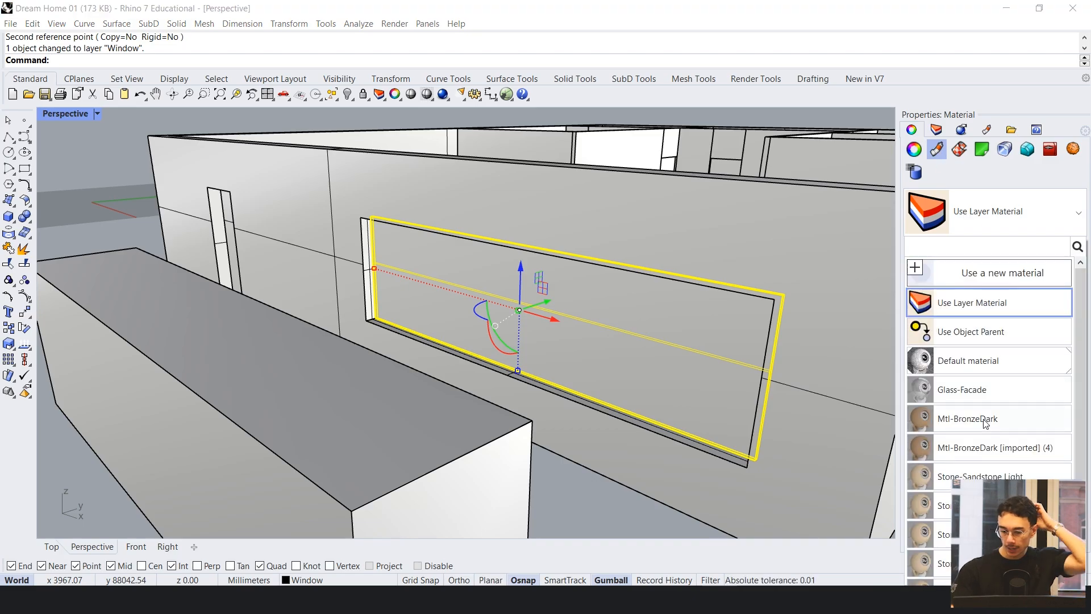
{"action": "left_click", "coordinate": [963, 273]}
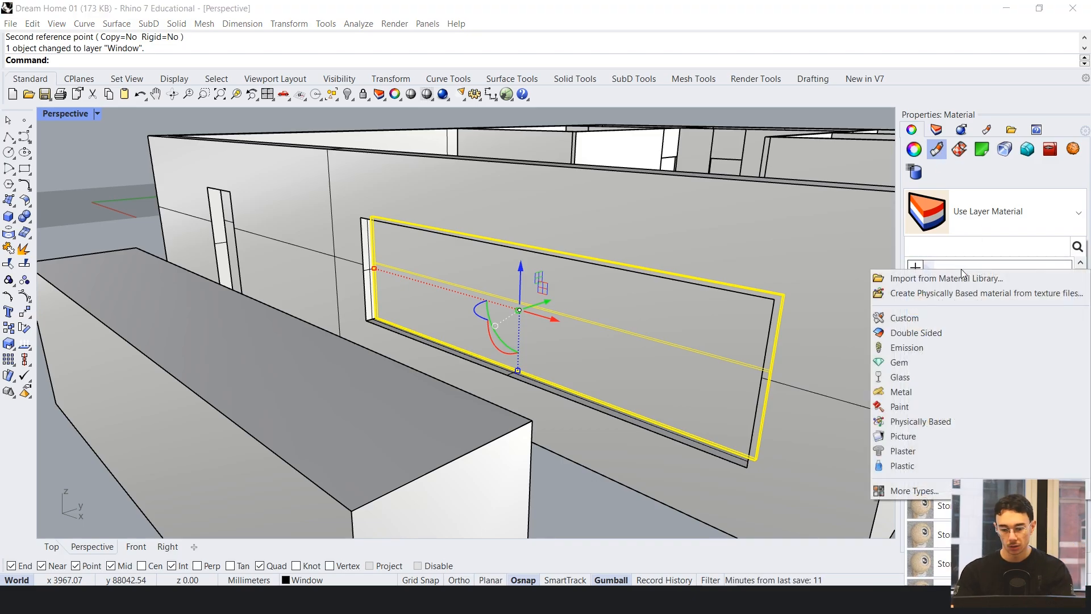
{"action": "left_click", "coordinate": [945, 373]}
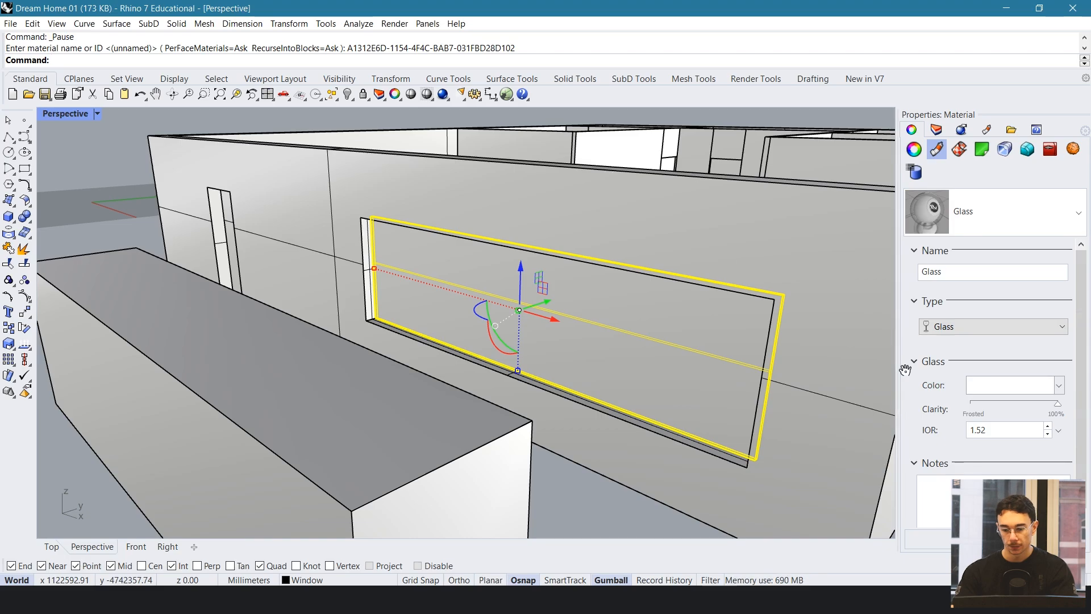
{"action": "right_click_drag", "start_coordinate": [598, 297], "coordinate": [585, 398]}
- Keep the pane's display color By Layer and set the Window layer's color to translucent pale blue, RGB 230, 249, 252 with alpha 179
{"action": "left_click", "coordinate": [914, 150]}
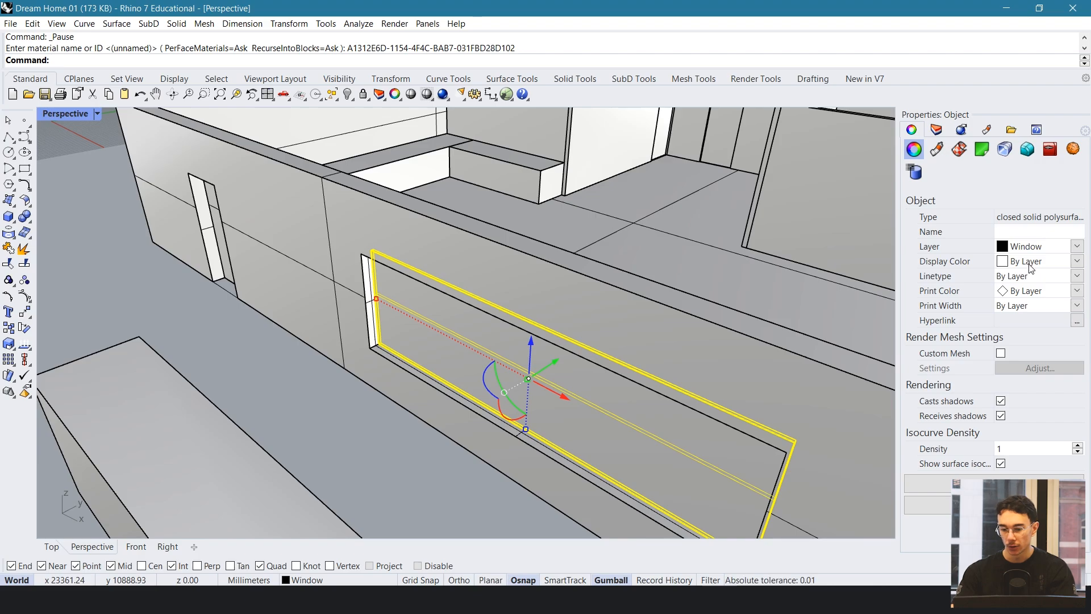
{"action": "left_click", "coordinate": [1030, 263]}
{"action": "left_click", "coordinate": [1033, 275]}
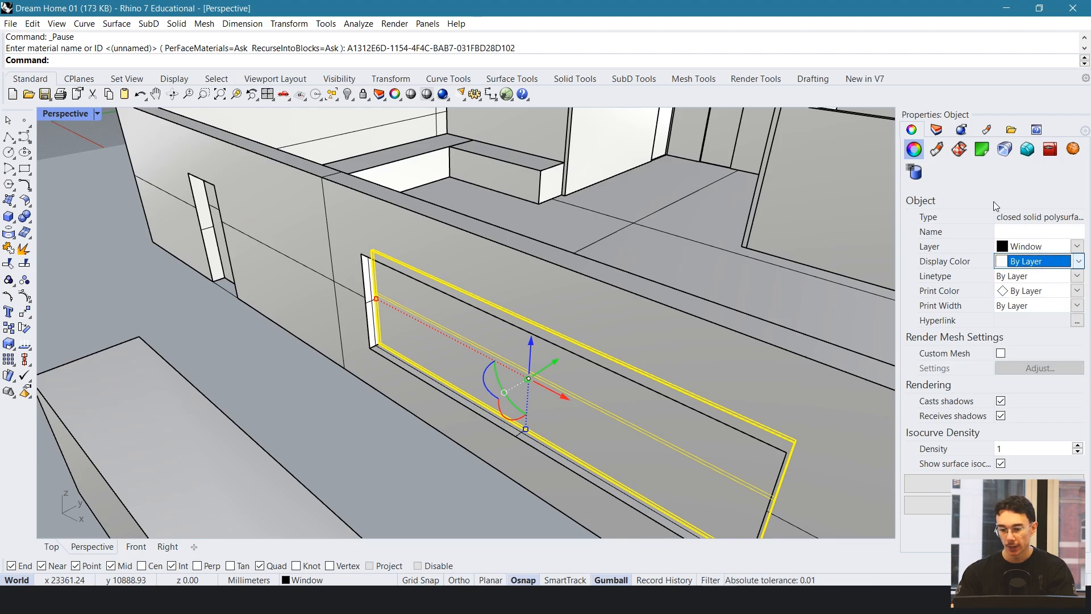
{"action": "left_click", "coordinate": [935, 130]}
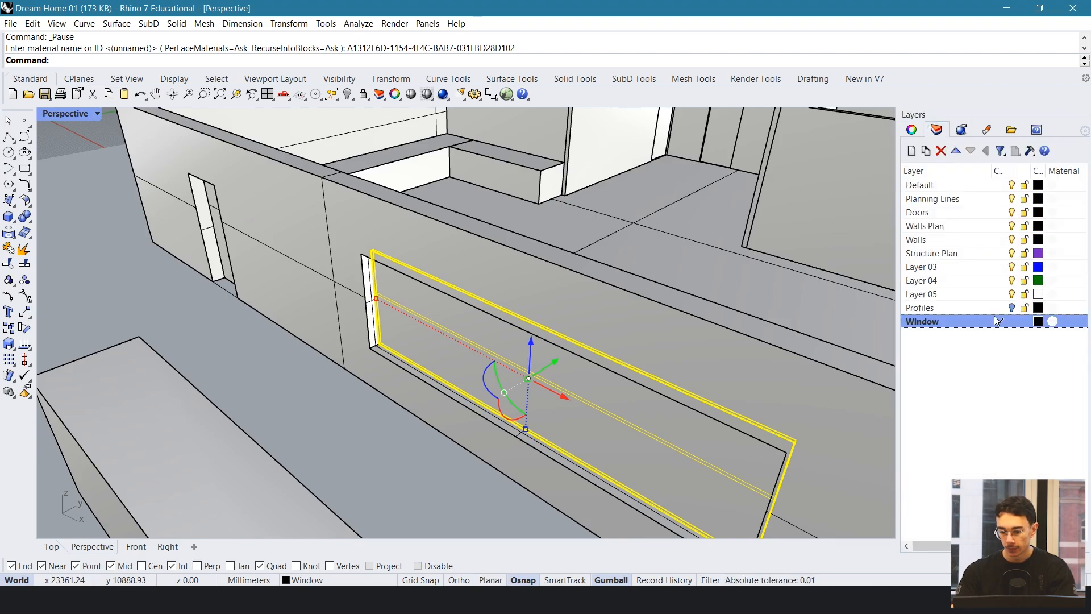
{"action": "left_click", "coordinate": [1038, 322]}
{"action": "left_click", "coordinate": [612, 376]}
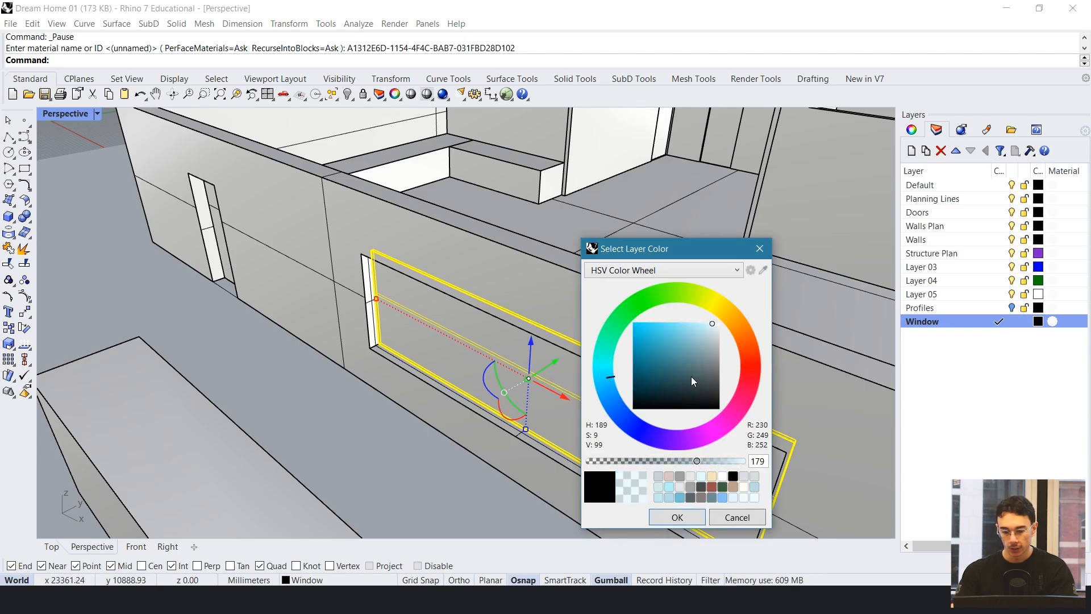
{"action": "left_click", "coordinate": [677, 517]}
- Deselect the pane and delete the leftover window block standing in front of the outer wall
{"action": "right_click_drag", "start_coordinate": [625, 341], "coordinate": [533, 322]}
{"action": "key", "text": "Escape"}
{"action": "scroll", "coordinate": [533, 328], "scroll_direction": "down", "scroll_amount": 3}
{"action": "left_click", "coordinate": [309, 377]}
{"action": "key", "text": "Delete"}
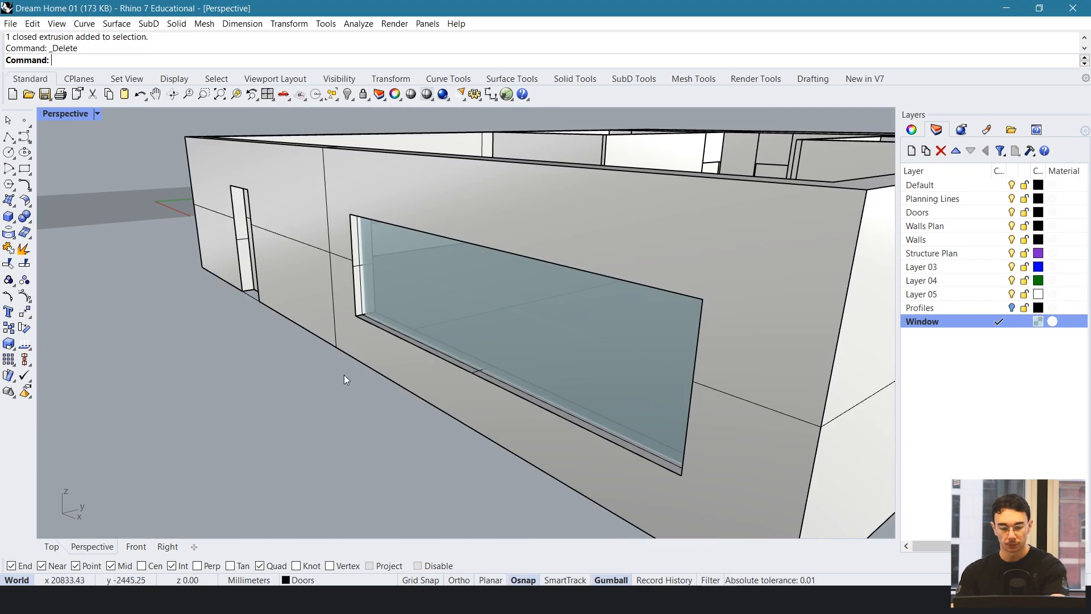
- Set the Perspective viewport's display mode to Rendered and view the whole house from above the front corner
{"action": "scroll", "coordinate": [333, 378], "scroll_direction": "down", "scroll_amount": 3}
{"action": "right_click_drag", "start_coordinate": [333, 377], "coordinate": [59, 121]}
{"action": "left_click", "coordinate": [97, 113]}
{"action": "left_click", "coordinate": [68, 173]}
{"action": "right_click_drag", "start_coordinate": [611, 359], "coordinate": [556, 320]}
{"action": "left_click", "coordinate": [572, 365]}
{"action": "scroll", "coordinate": [558, 297], "scroll_direction": "down", "scroll_amount": 2}
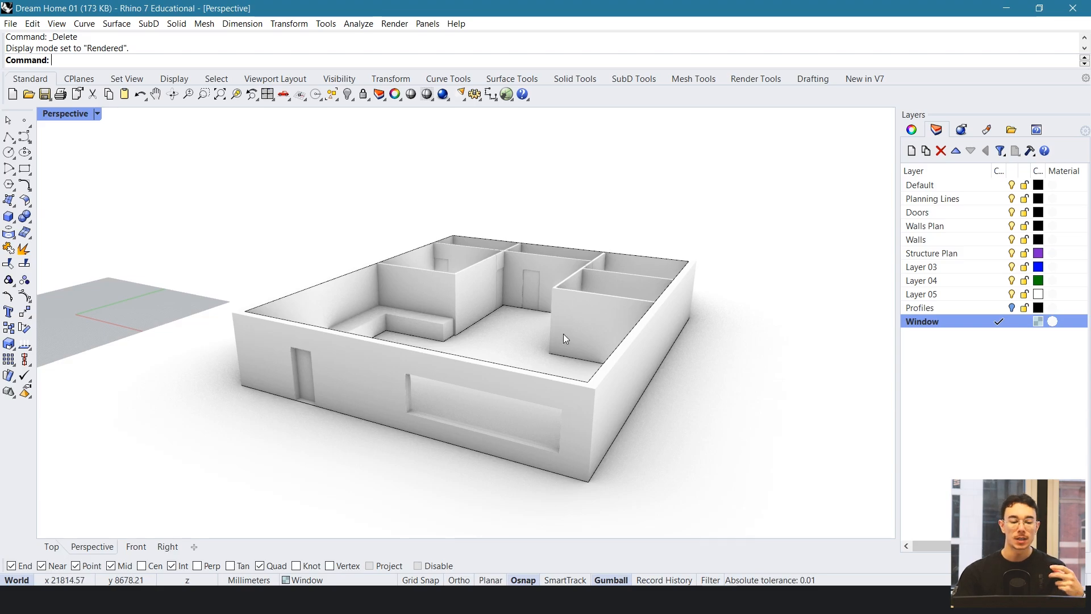
{"action": "right_click_drag", "start_coordinate": [567, 385], "coordinate": [535, 308]}
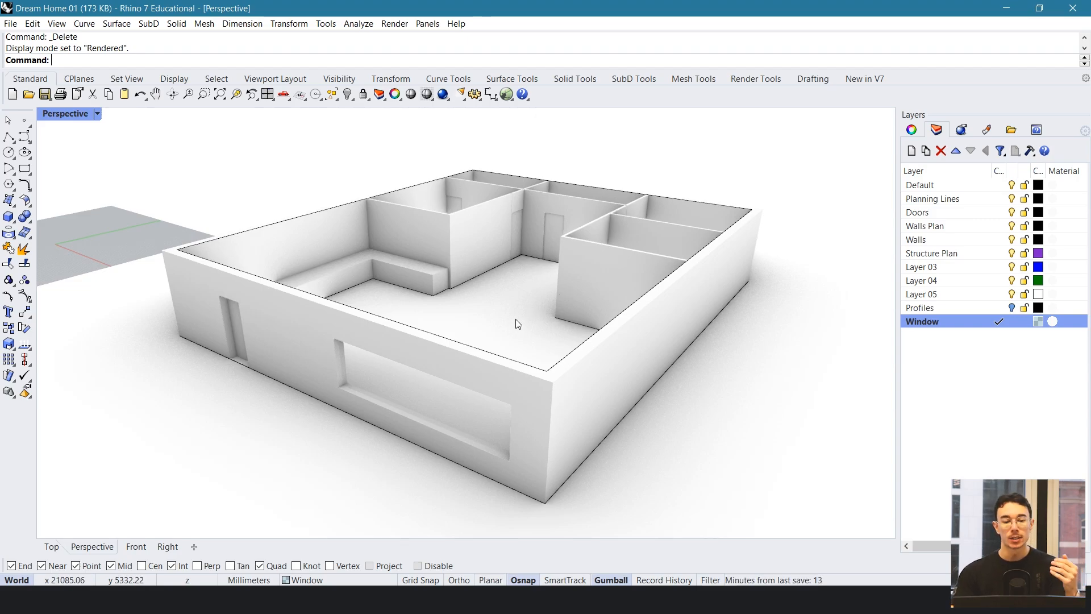
{"action": "right_click_drag", "start_coordinate": [530, 314], "coordinate": [536, 319]}
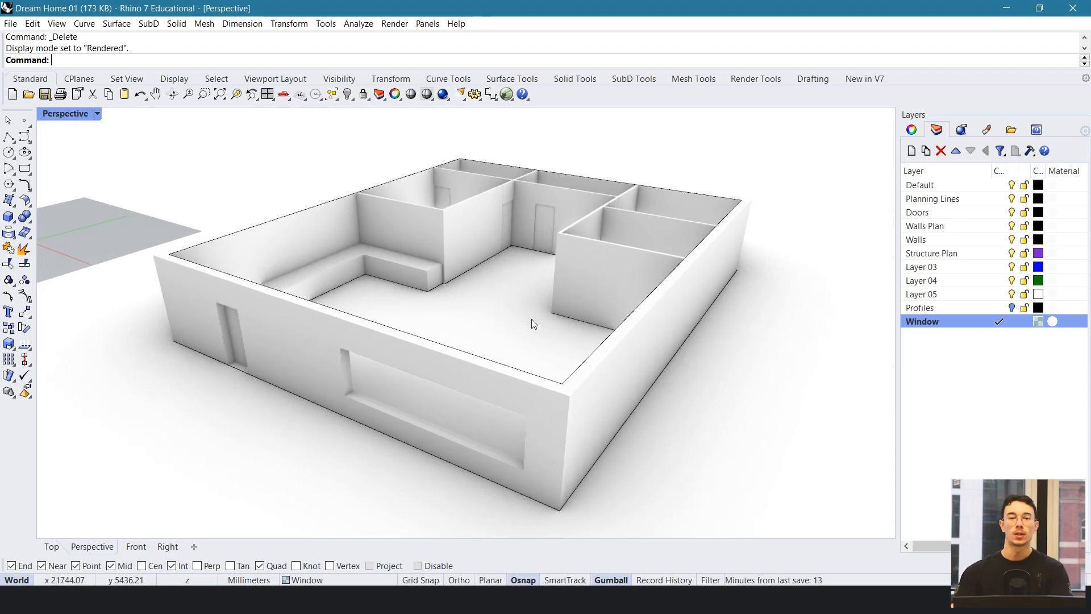